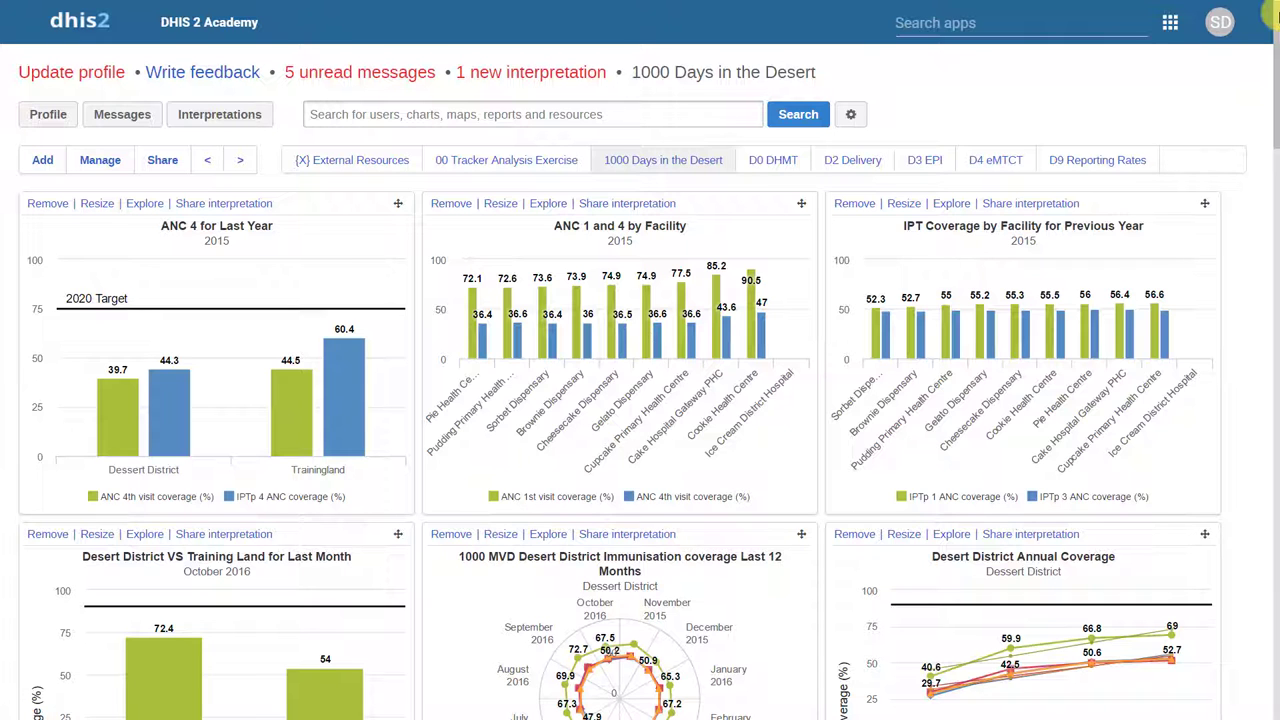
Look through the charts and tables on the 1000 Days in the Desert dashboard and switch to the D0 DHMT dashboard
scroll(1272, 60, down, 1)
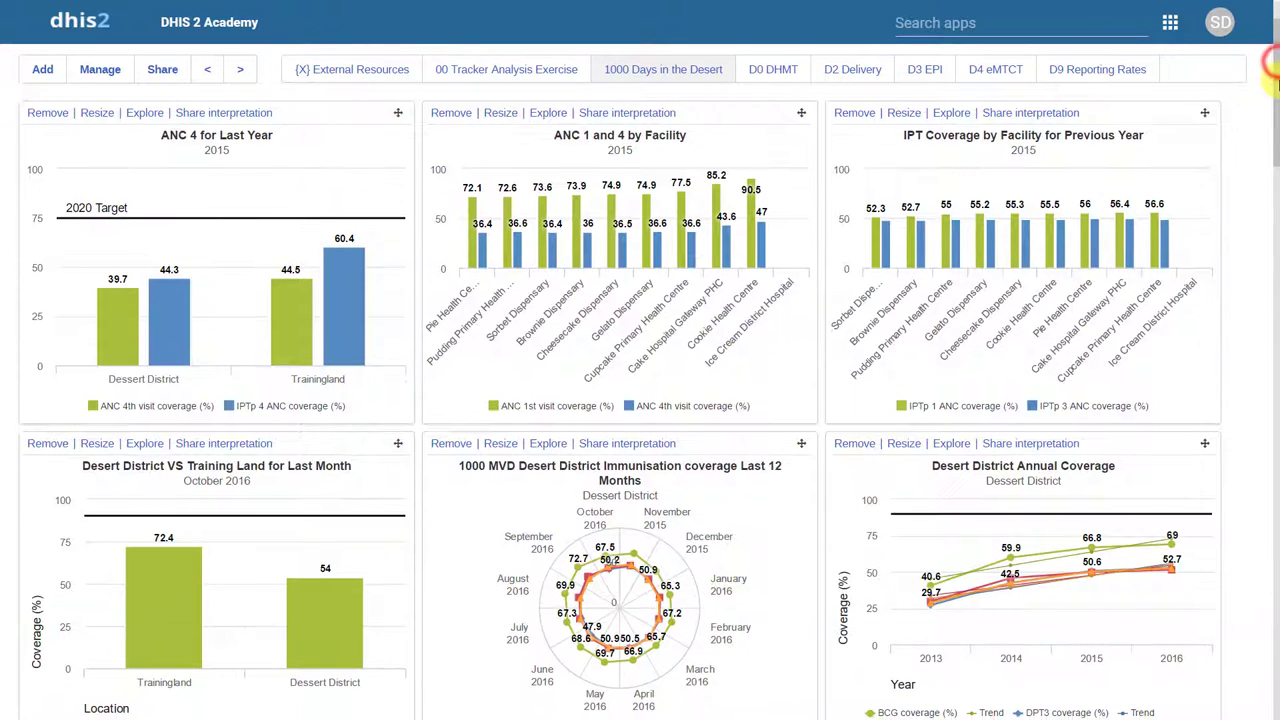
scroll(1272, 90, down, 2)
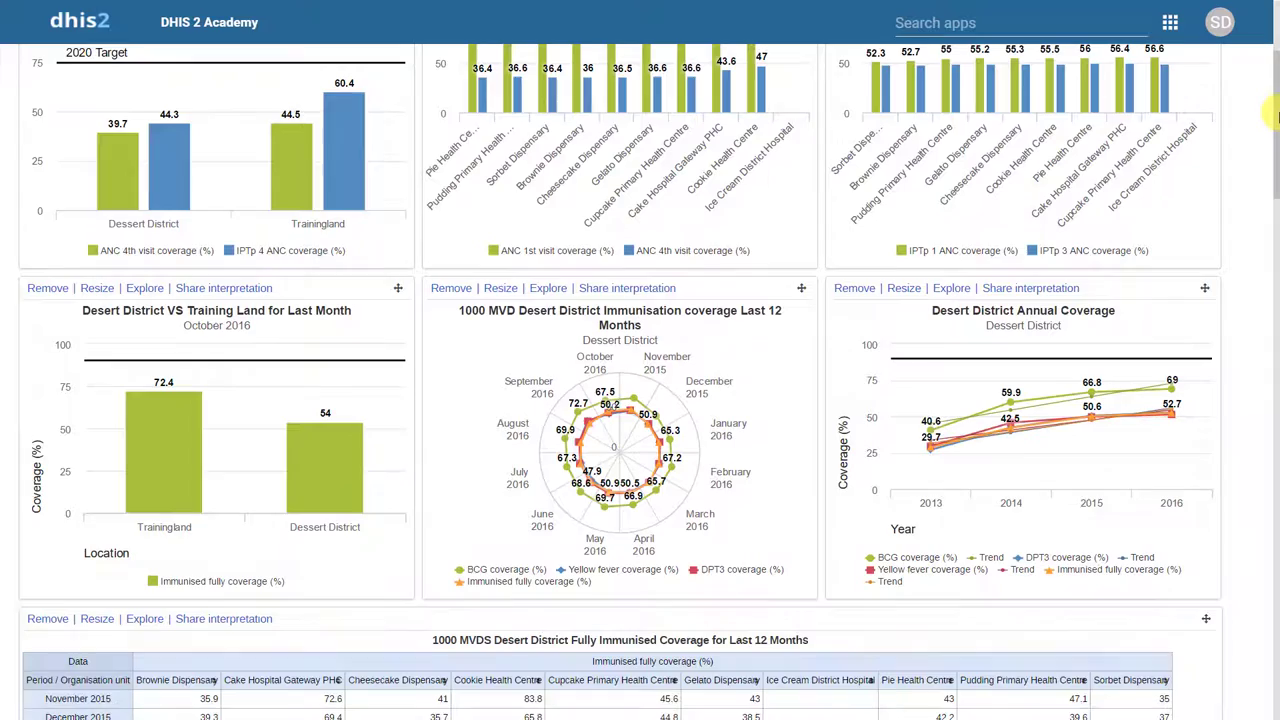
scroll(1275, 122, down, 3)
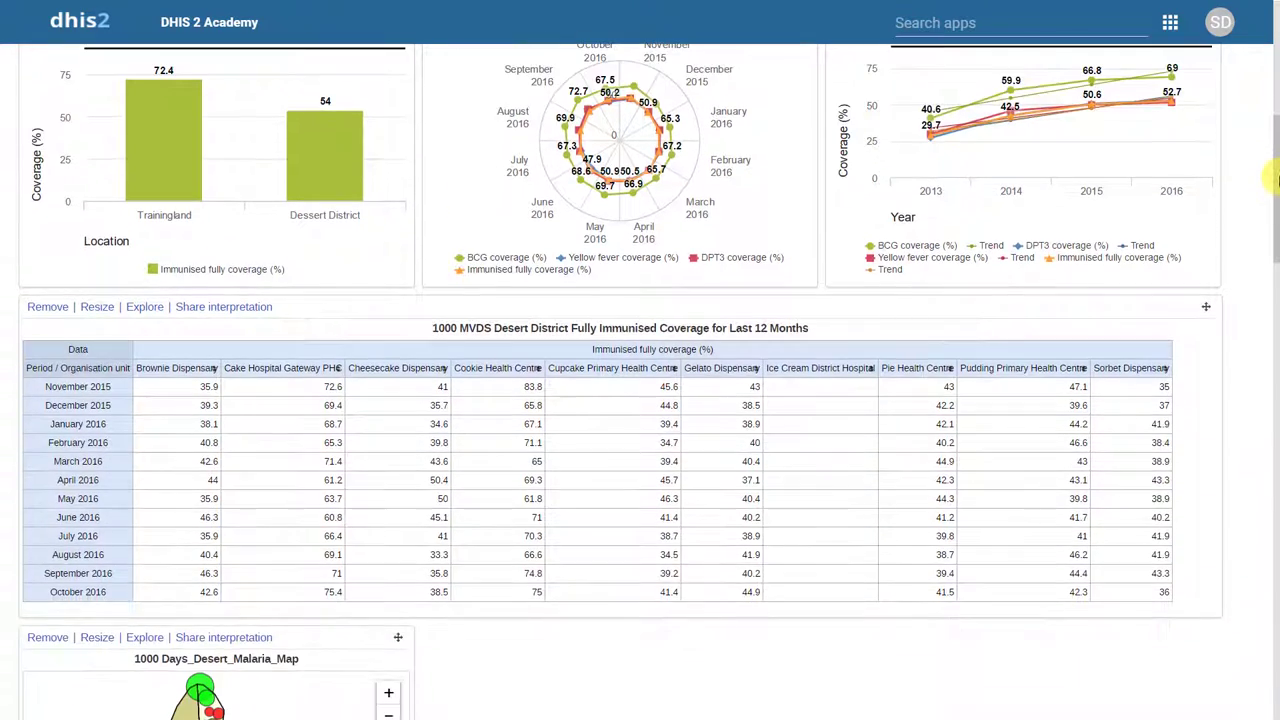
drag(1274, 179, 1274, 35)
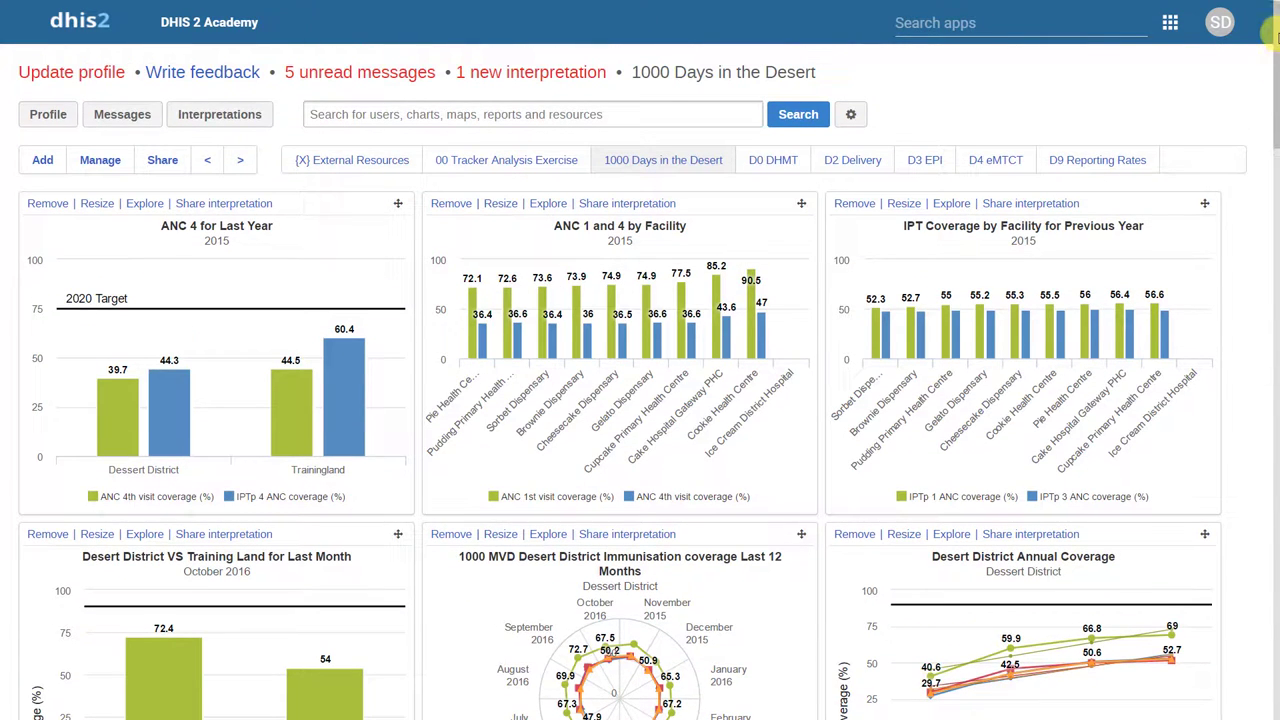
click(776, 162)
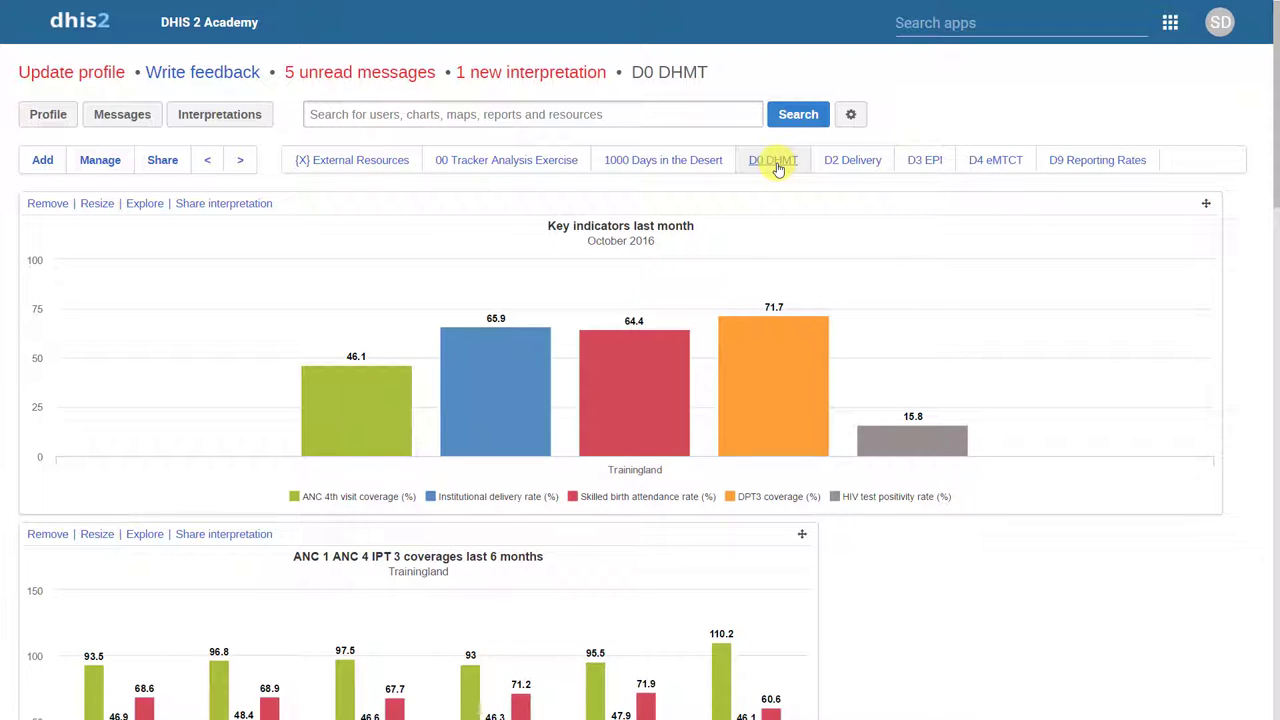
Open the user settings and change the interface style to Green
mouse_move(1219, 26)
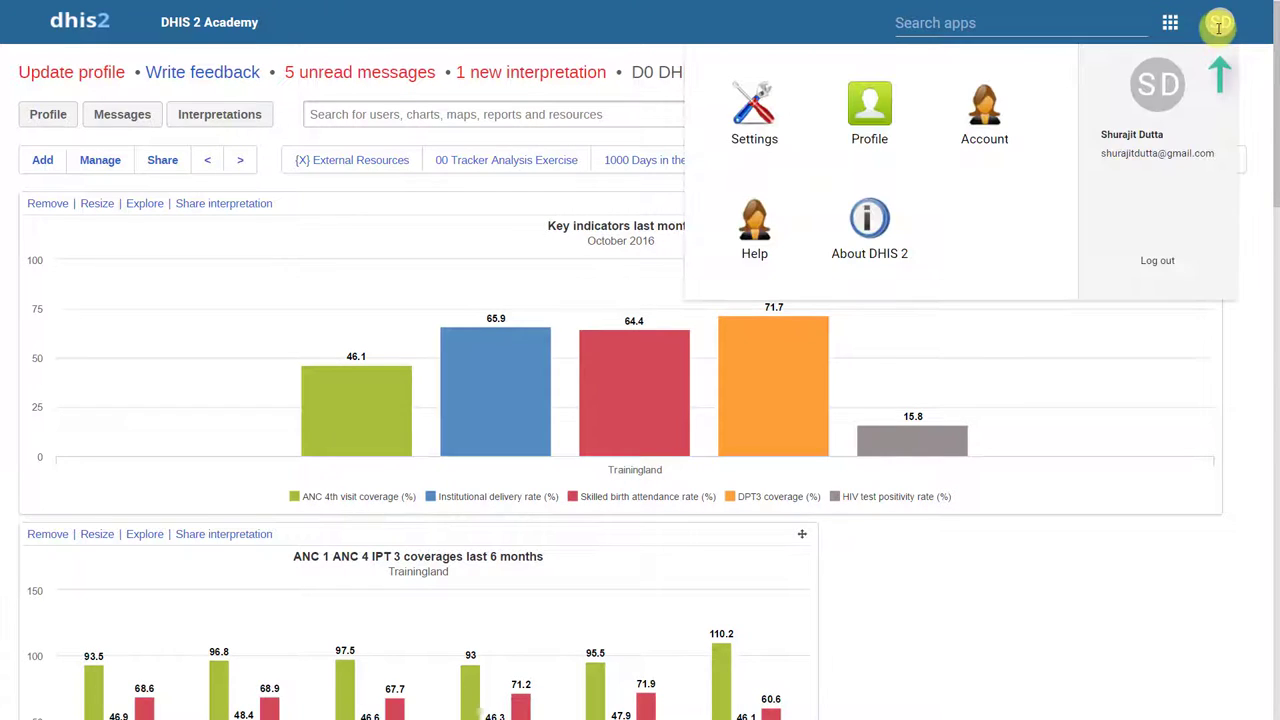
click(776, 131)
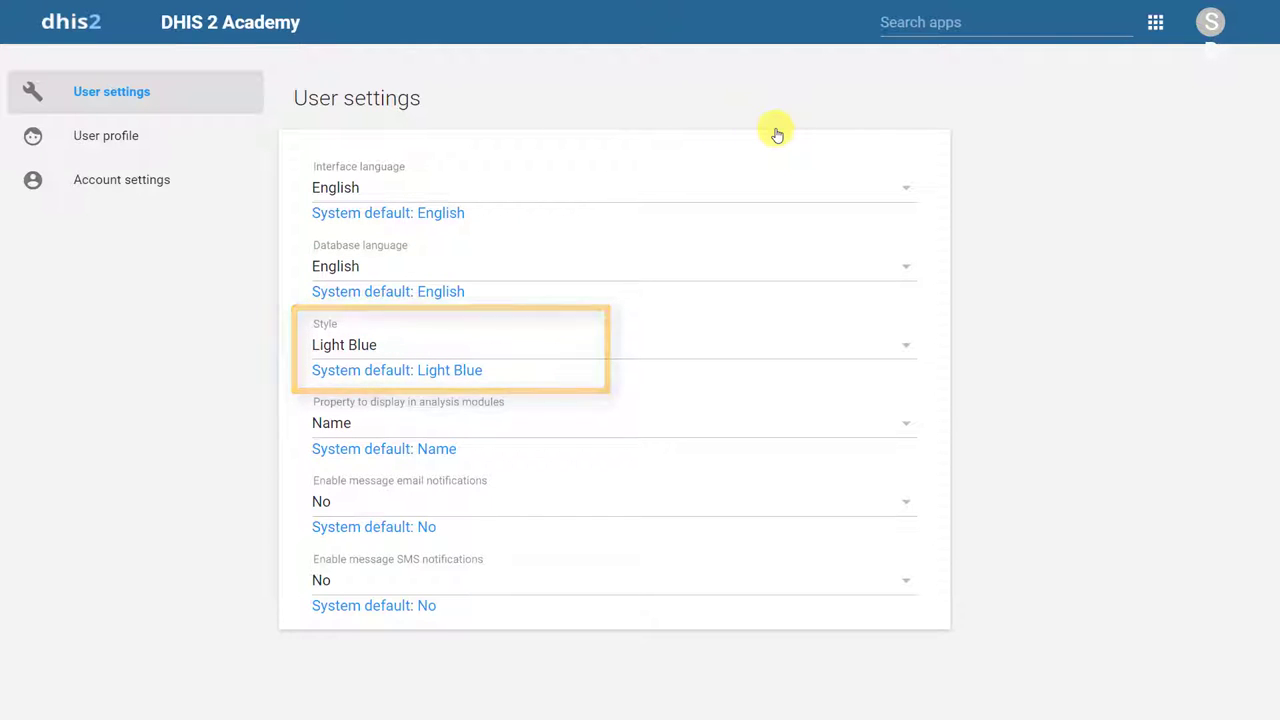
click(342, 344)
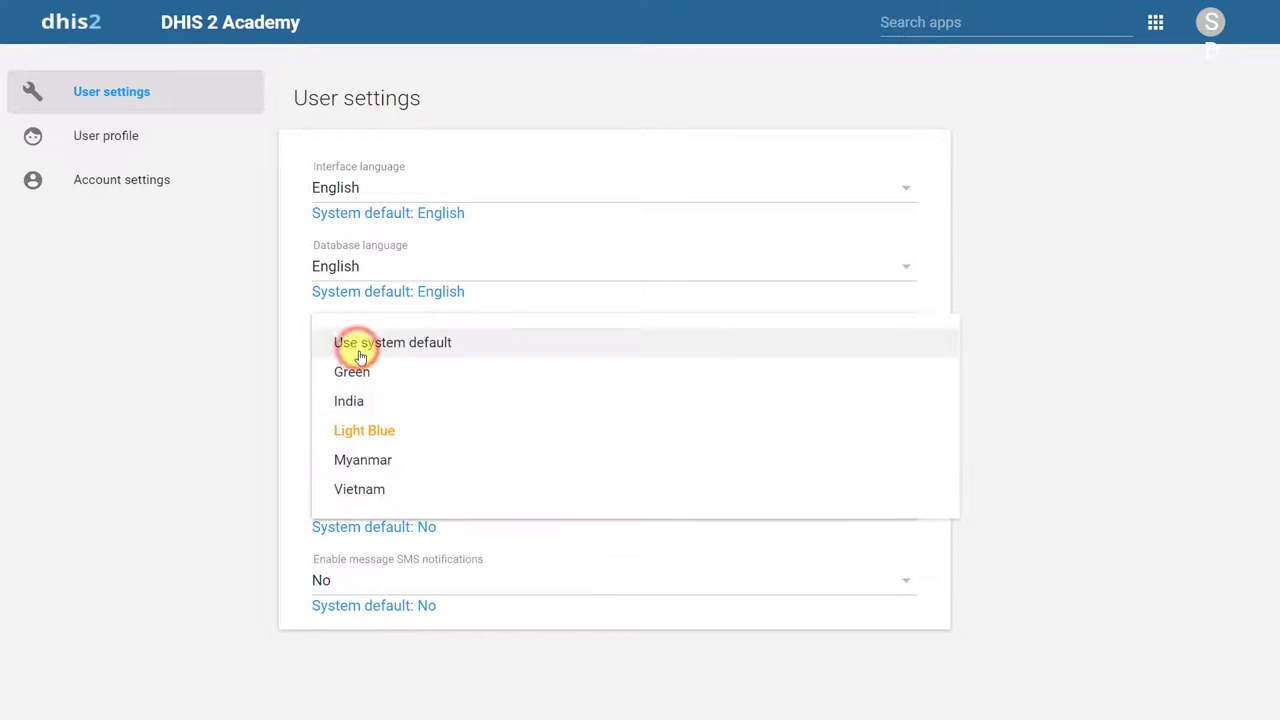
click(361, 373)
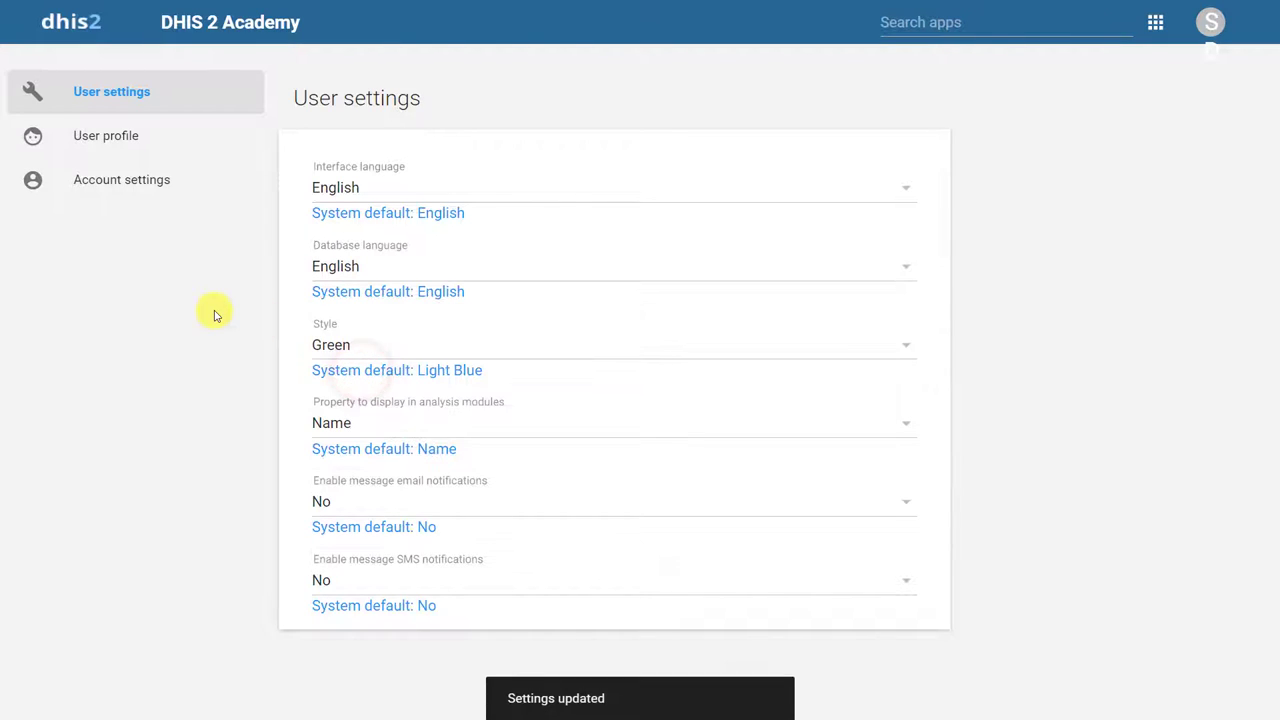
View the user profile and account settings pages and return to the dashboard
click(187, 133)
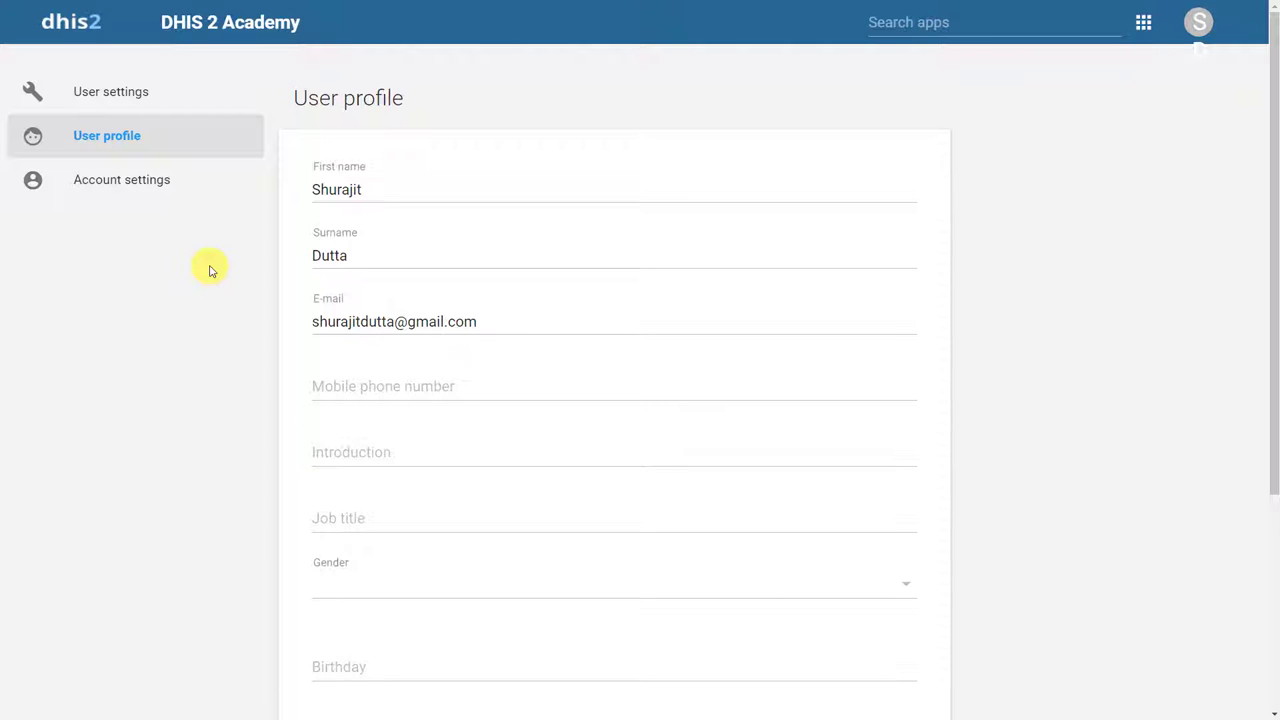
click(141, 172)
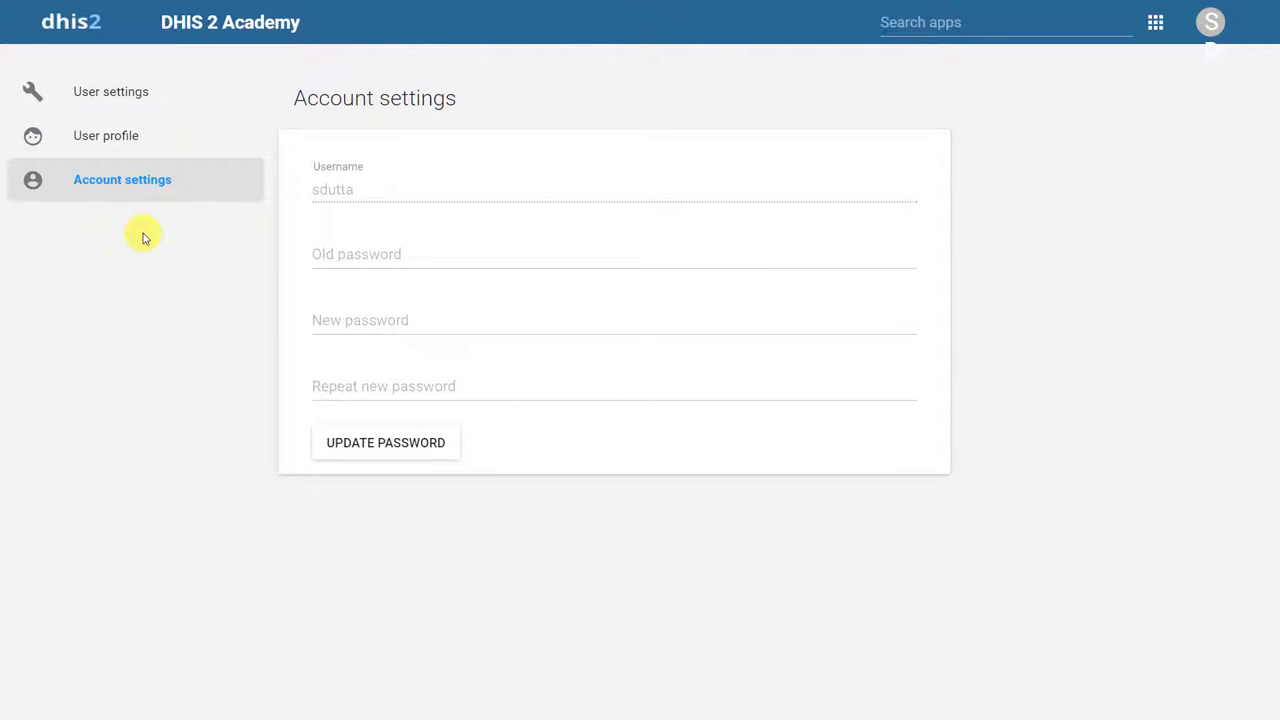
click(74, 28)
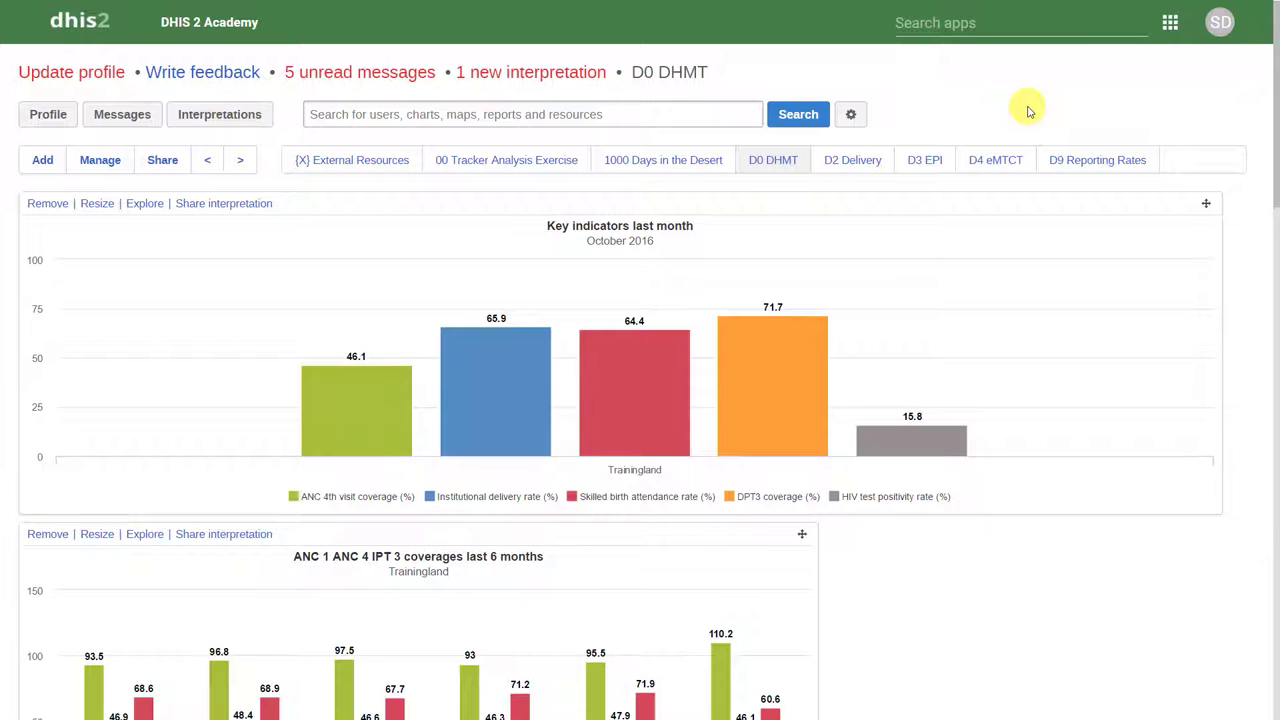
Open the metadata maintenance app and look through its object types from Category to Indicator
click(1020, 18)
drag(1185, 132, 1177, 349)
click(868, 350)
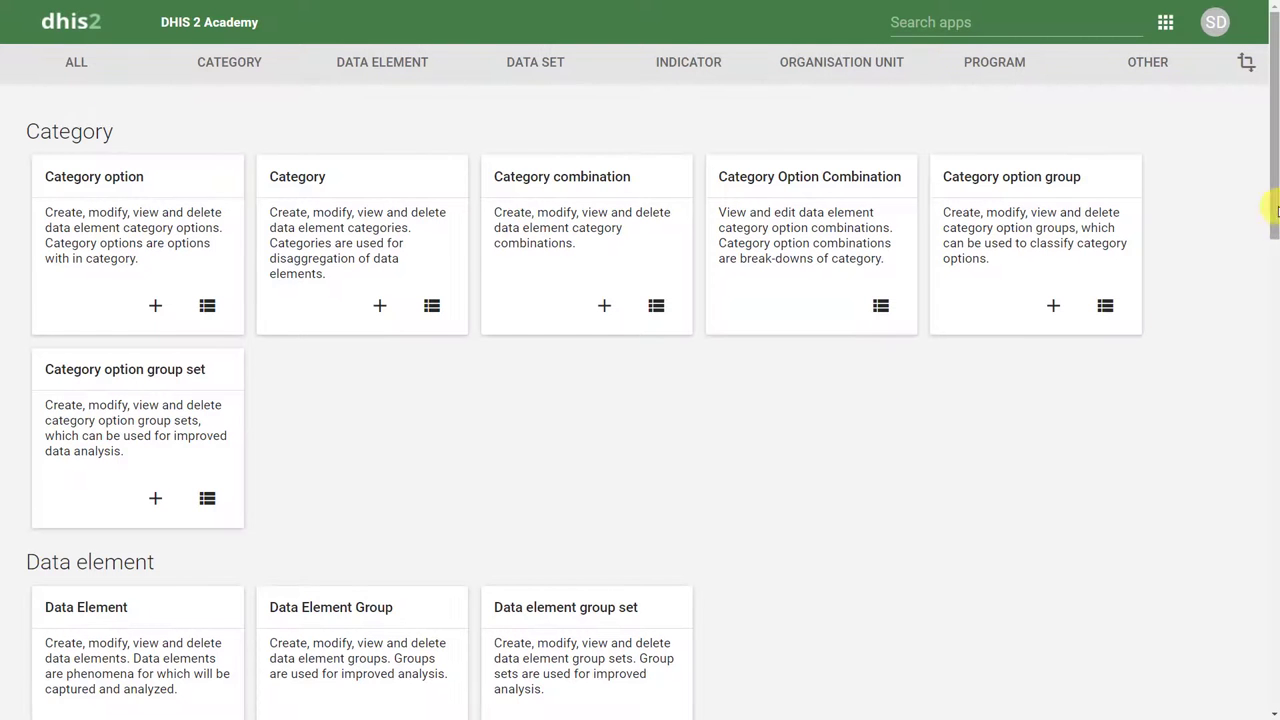
drag(1272, 193, 1274, 378)
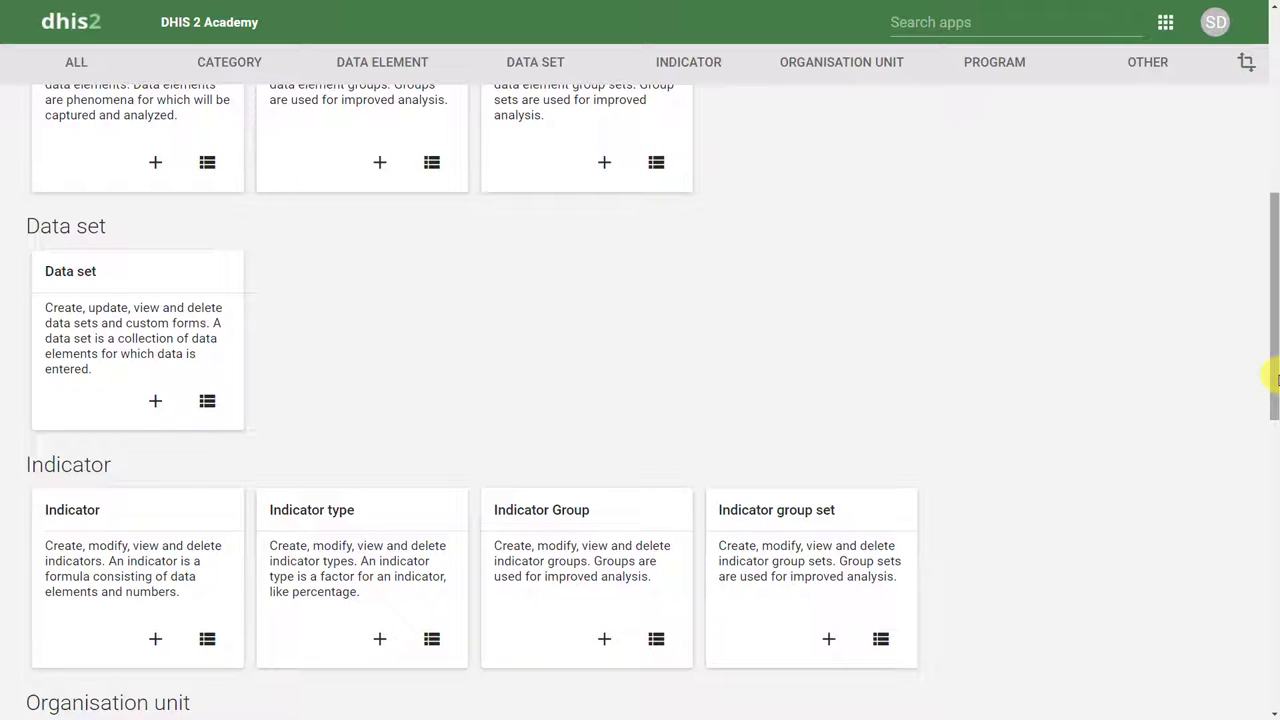
drag(1276, 378, 1276, 197)
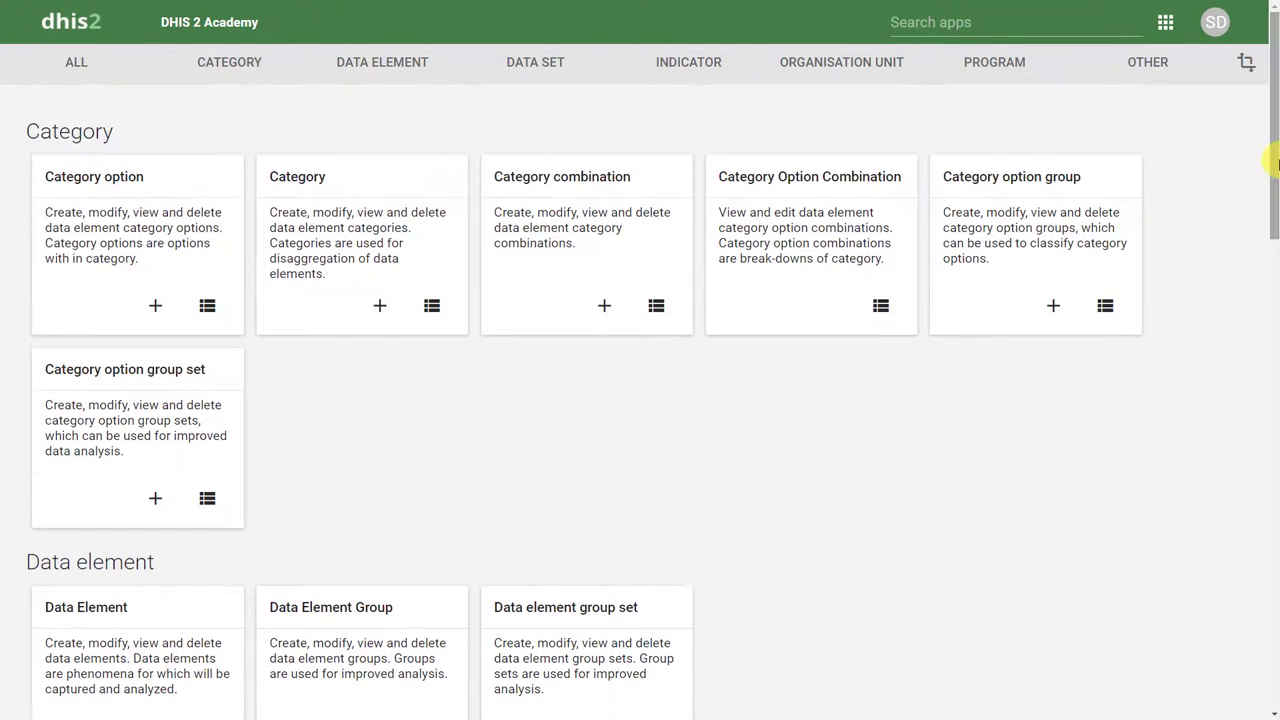
Switch to the Data Entry app and select Peacock Dispensary in Animal Region's Bird District as the organisation unit
click(1075, 22)
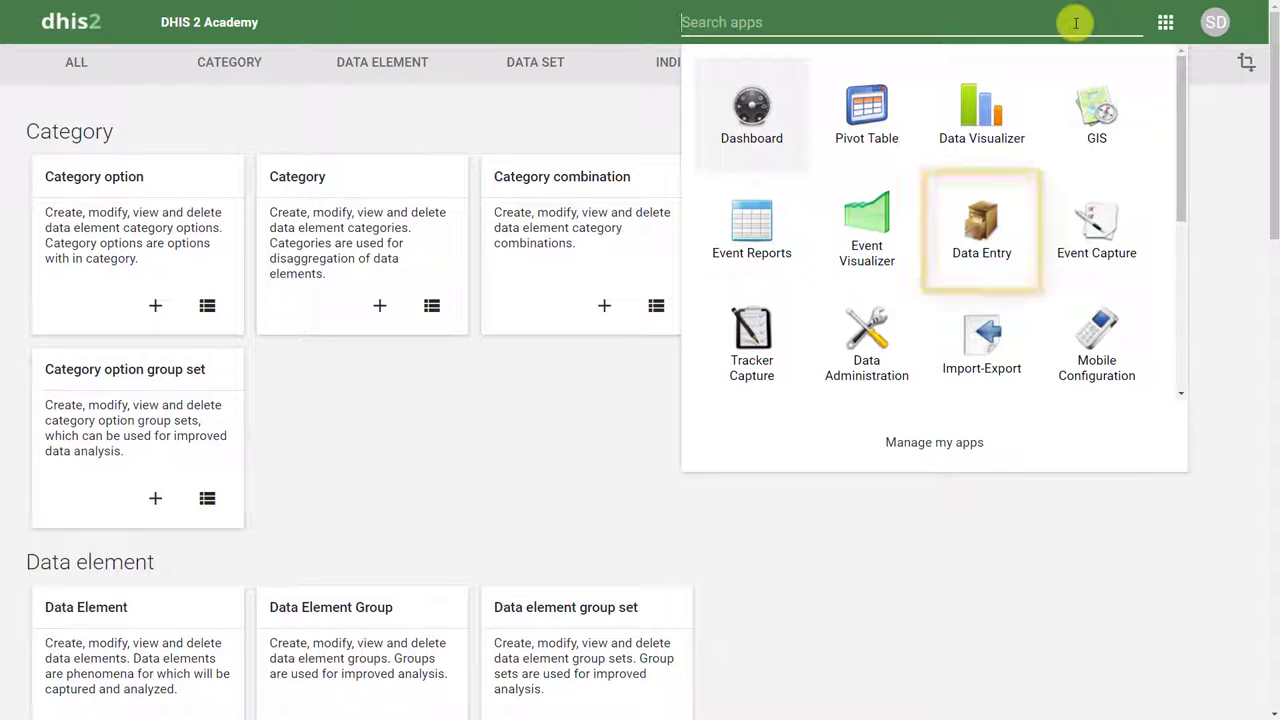
click(981, 228)
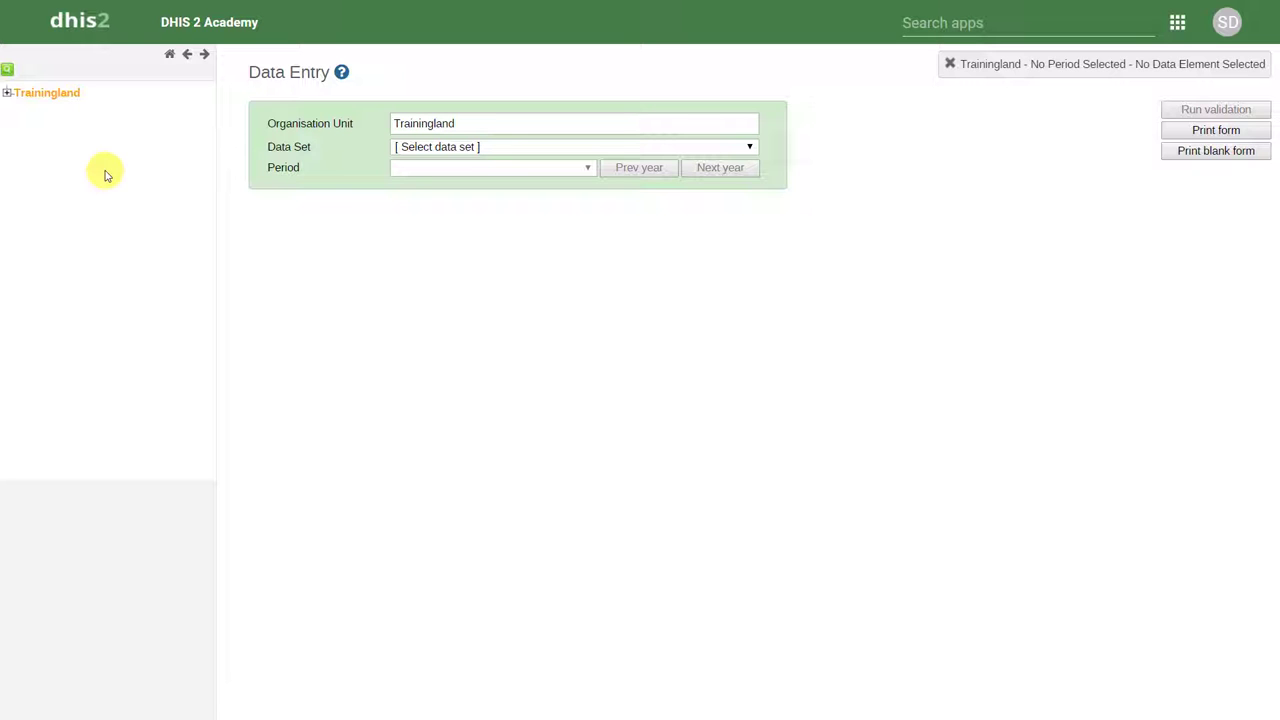
click(7, 92)
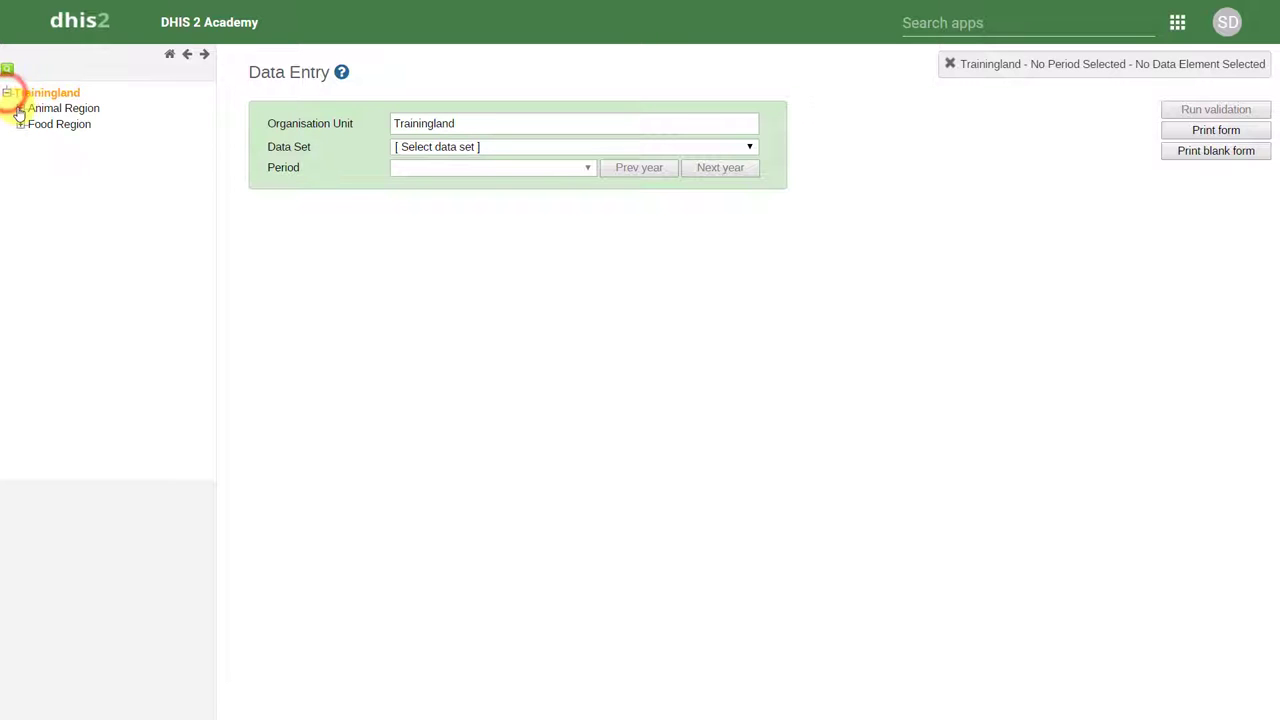
click(20, 108)
click(34, 123)
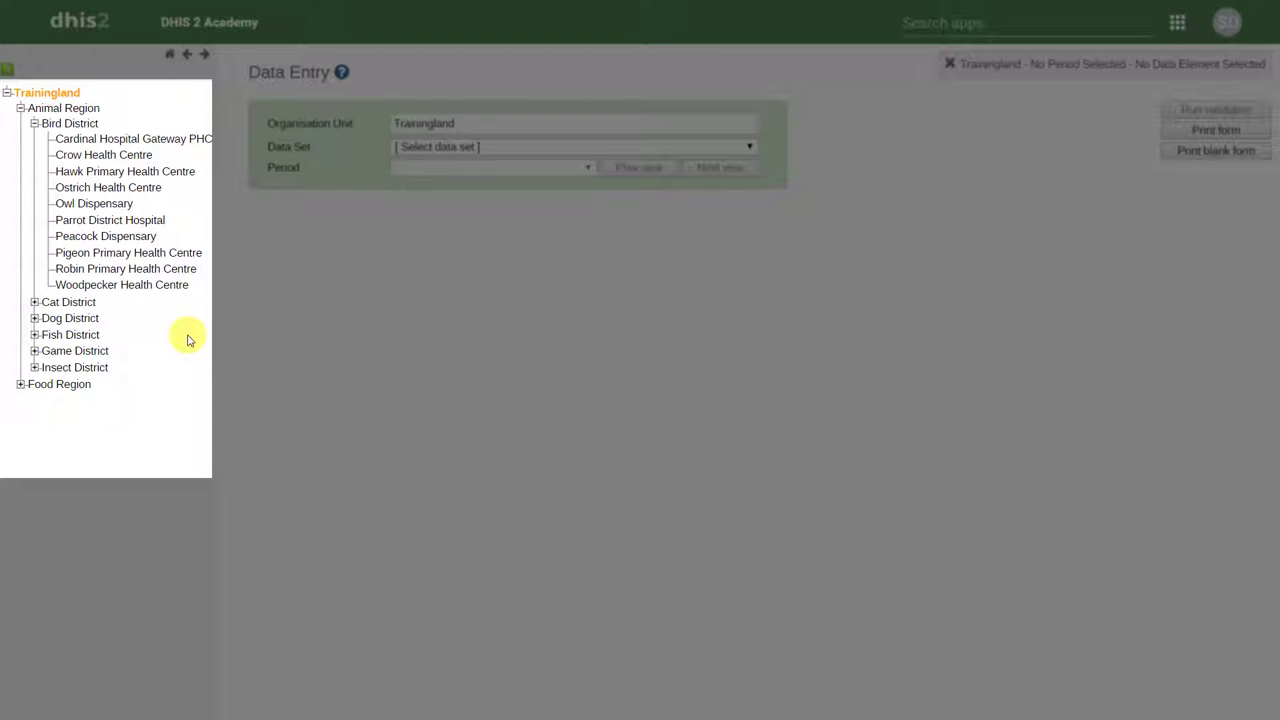
click(131, 240)
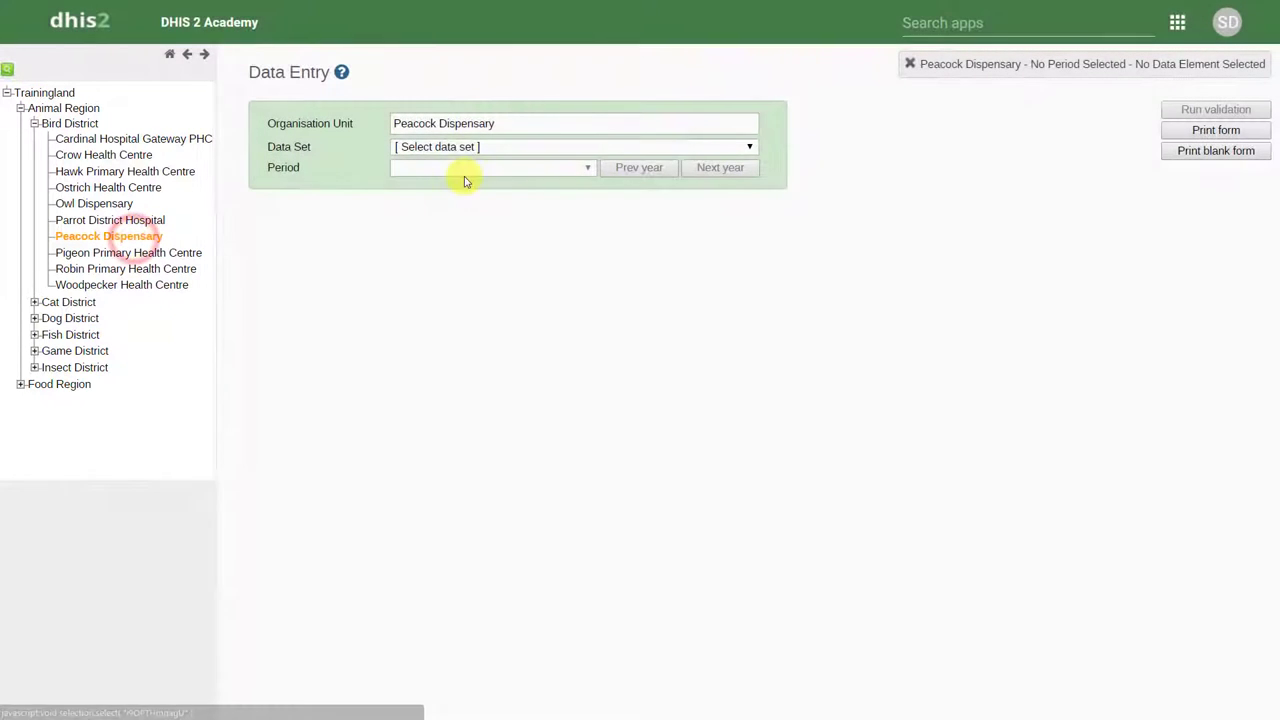
Open the Primary Health Care Monthly data set for the period September 2016
click(470, 147)
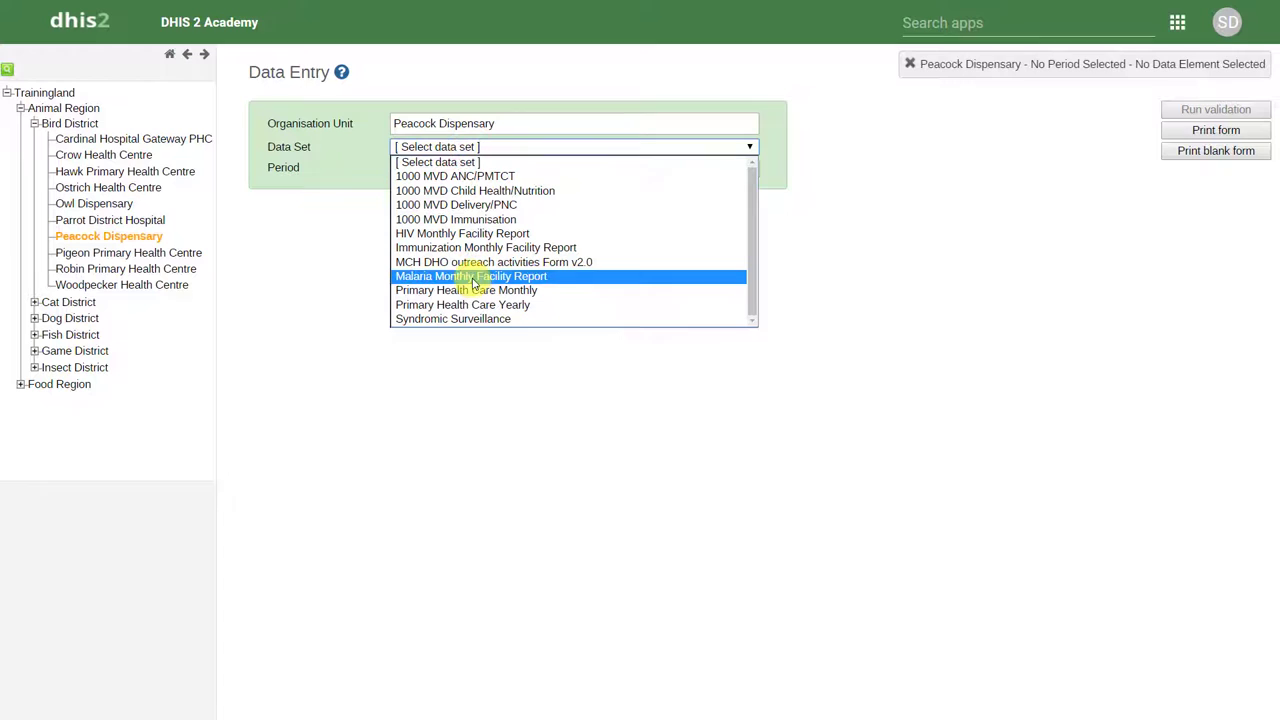
click(475, 289)
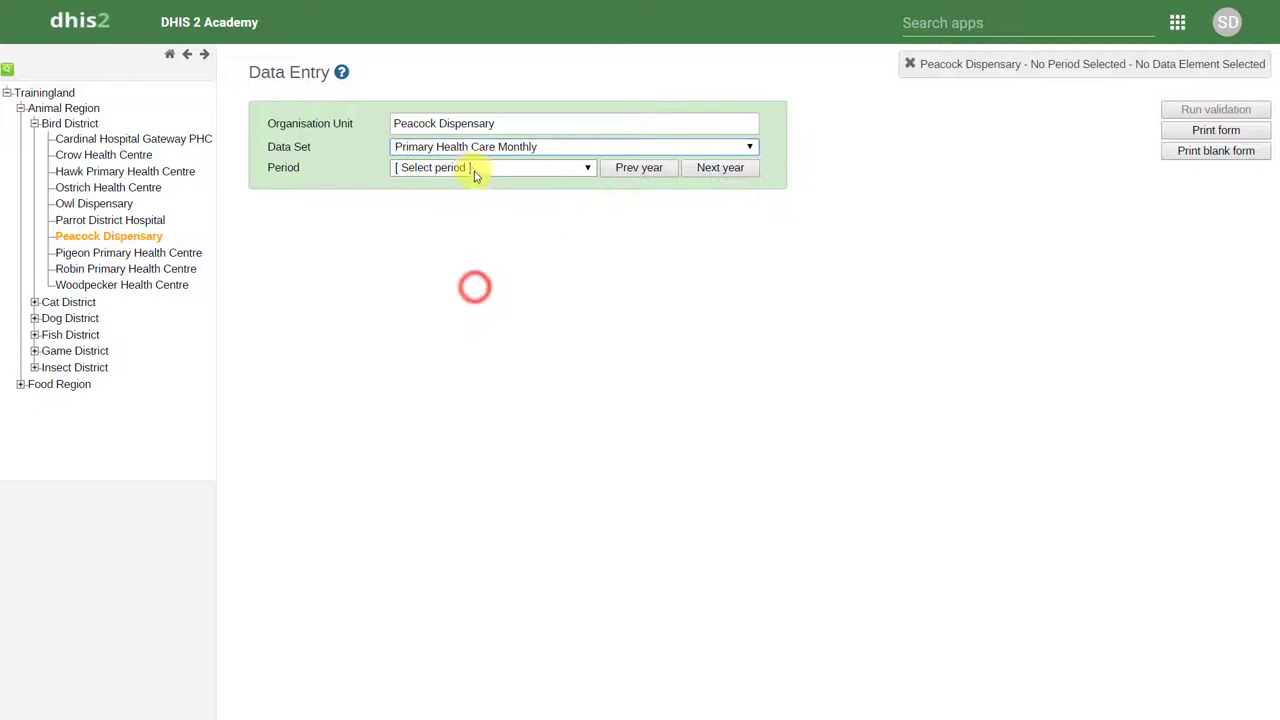
click(475, 172)
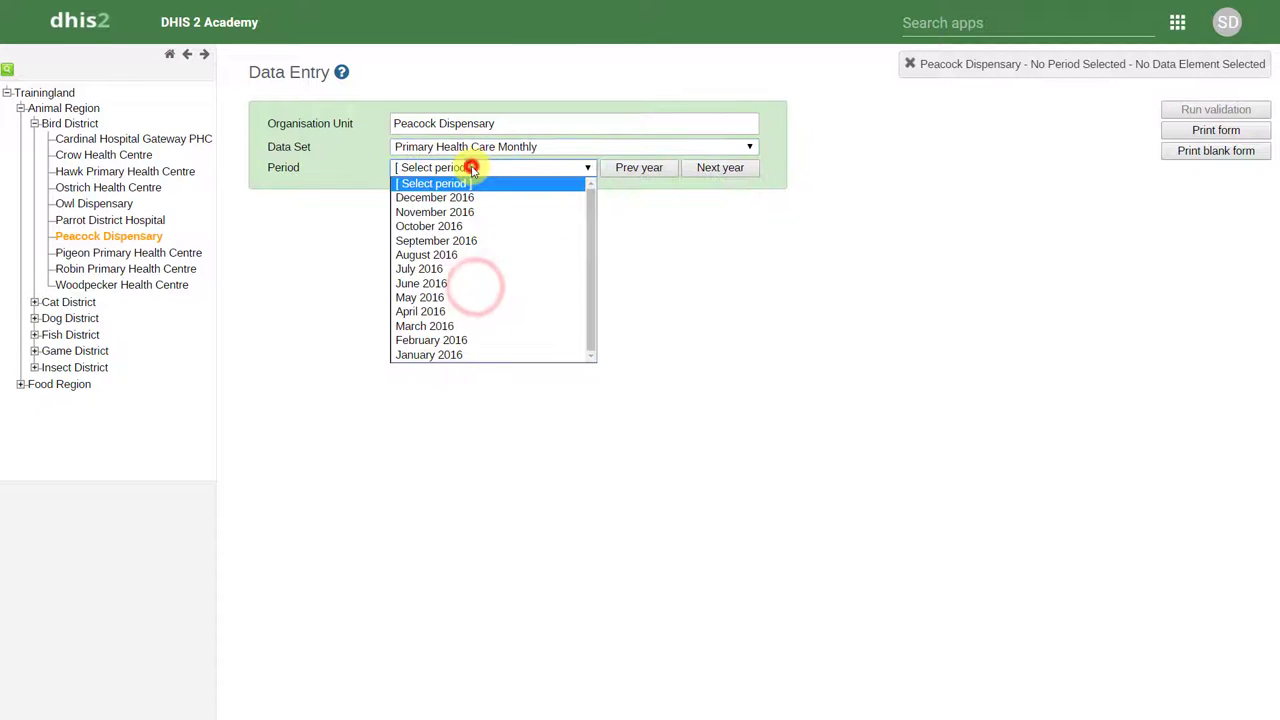
click(463, 241)
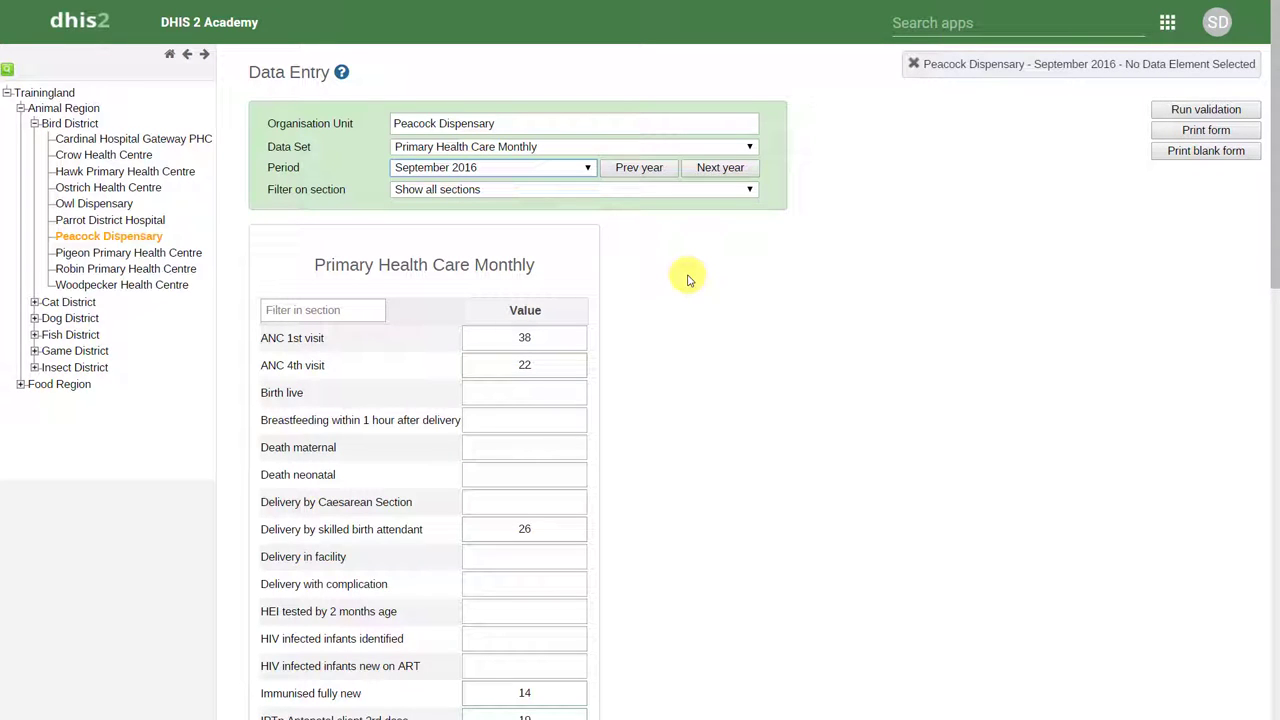
Switch the data entry form to the MCH DHO outreach activities Form v2.0 data set for August 2016
click(600, 148)
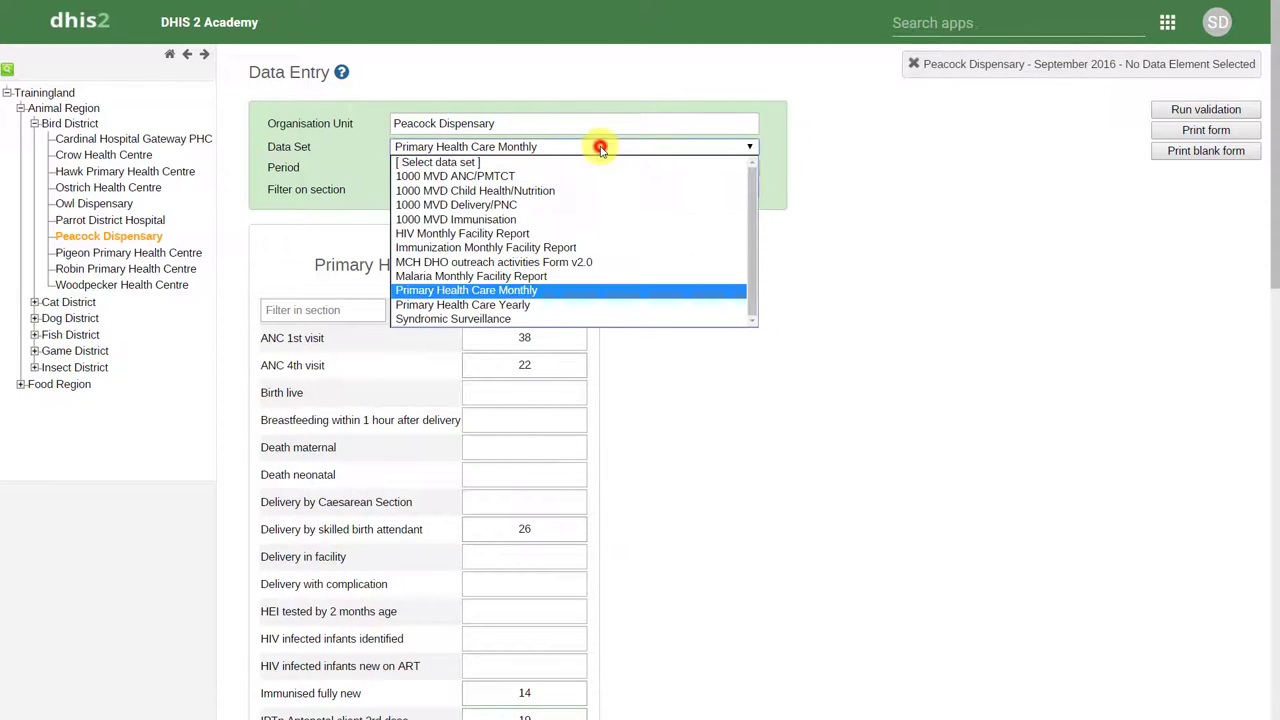
click(553, 262)
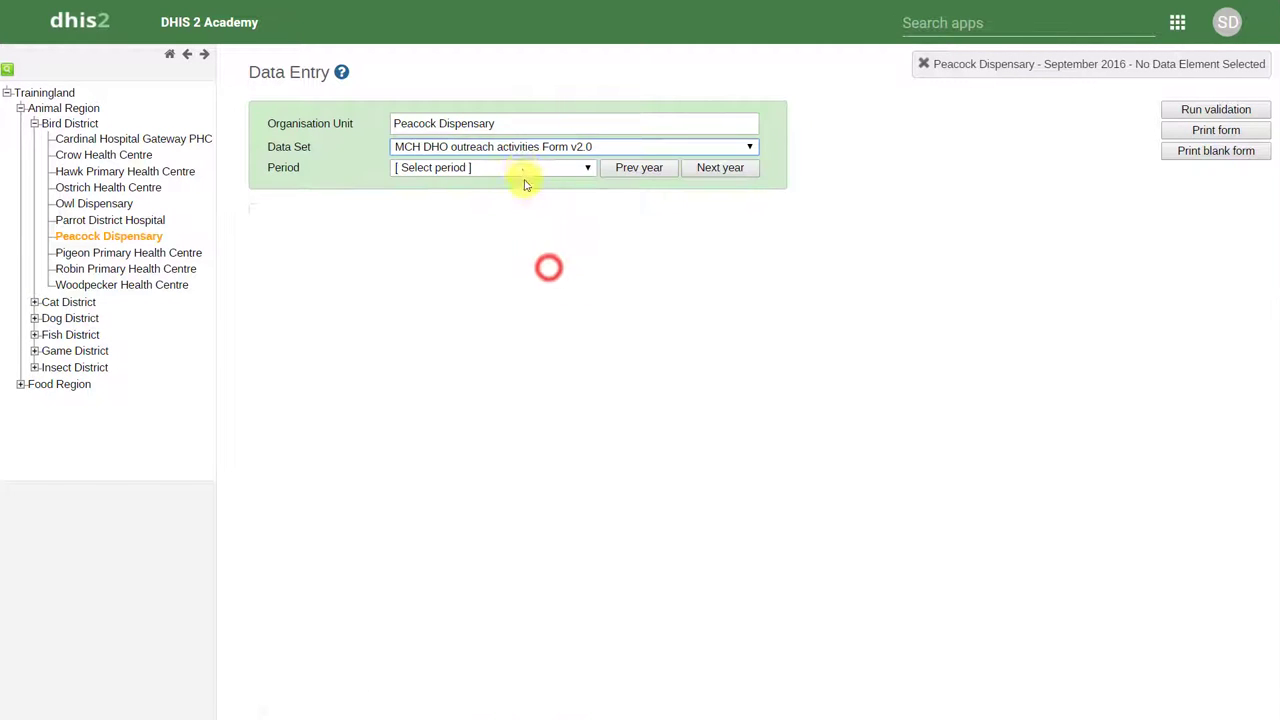
click(522, 168)
click(510, 225)
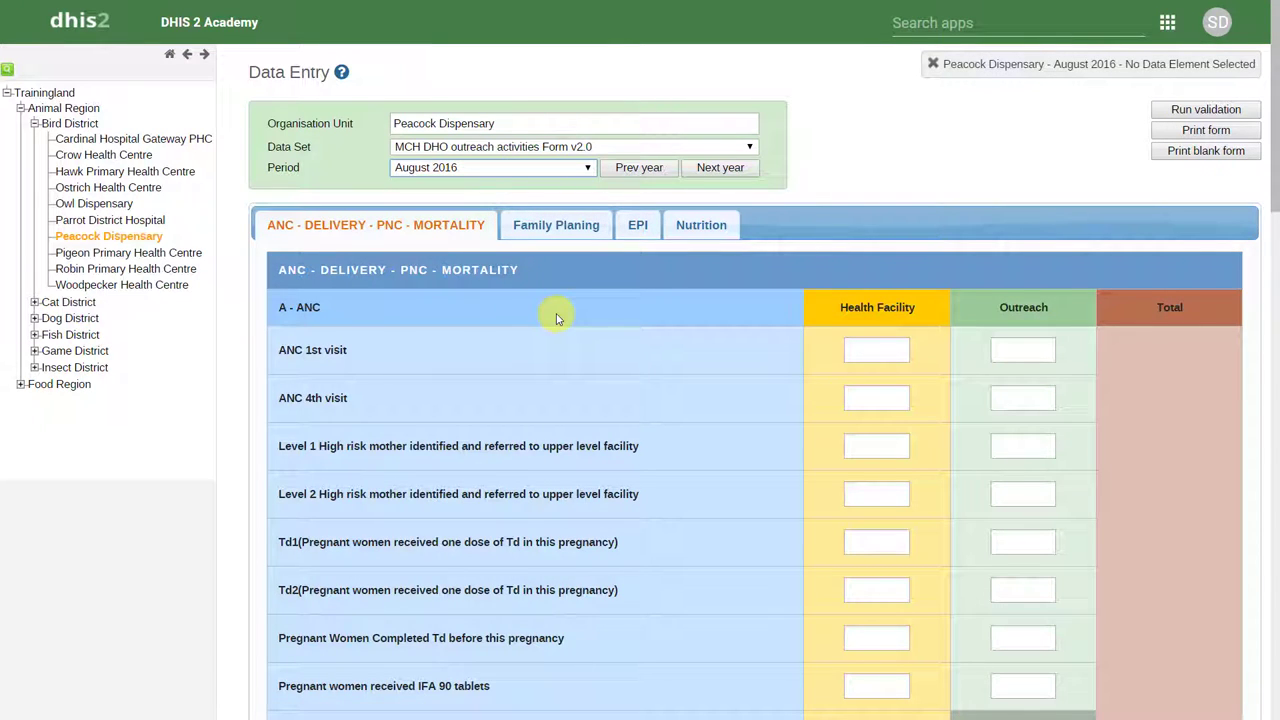
Switch to the Event Capture app and select the SARA RCH program for Peacock Dispensary
click(993, 17)
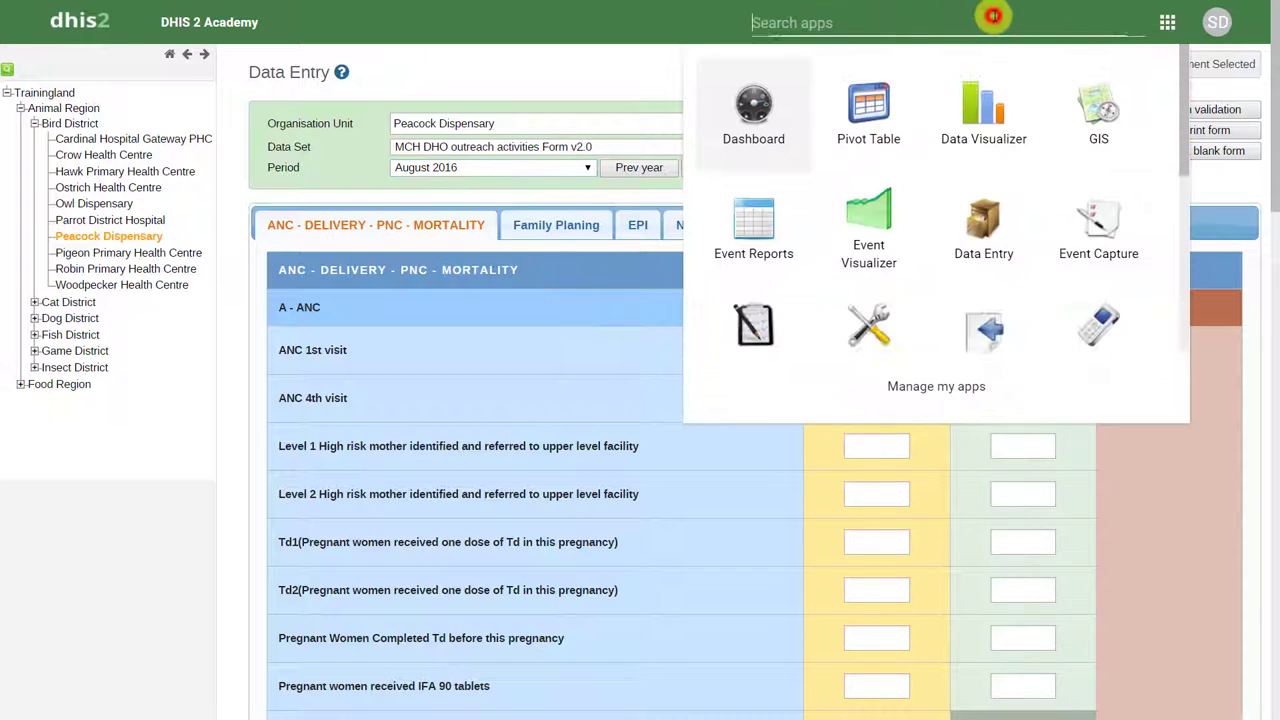
click(1098, 232)
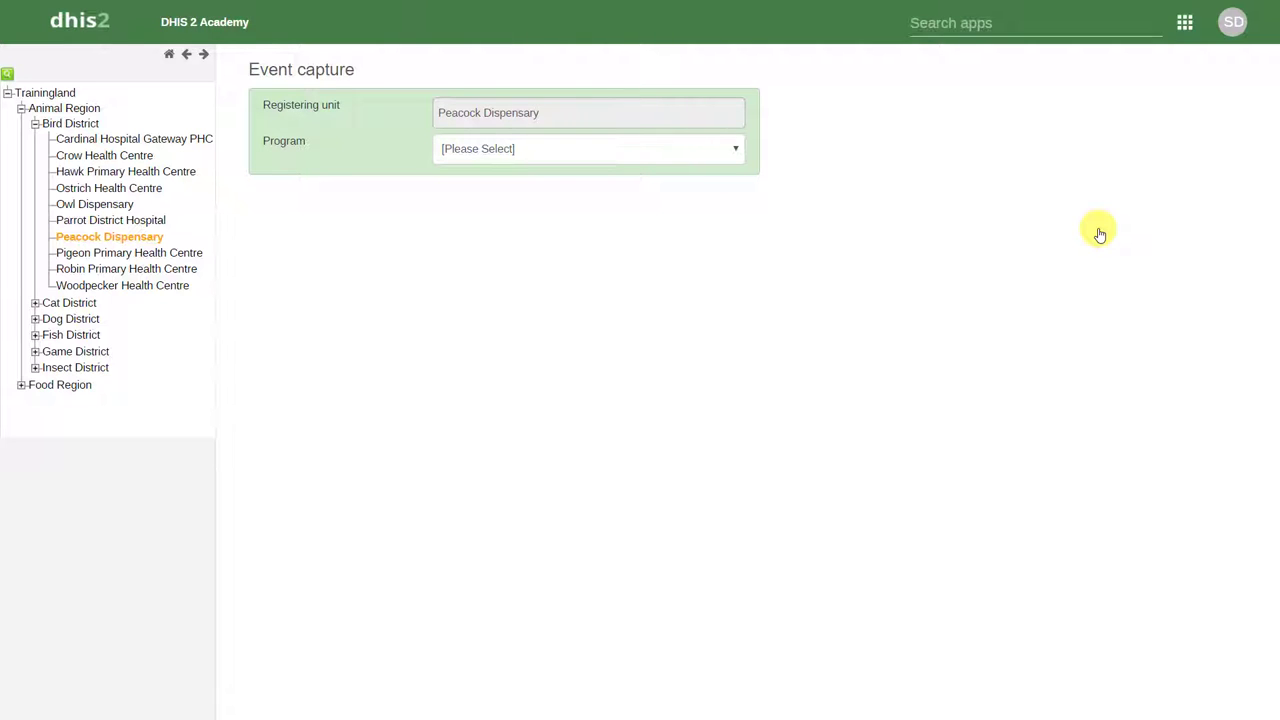
click(711, 148)
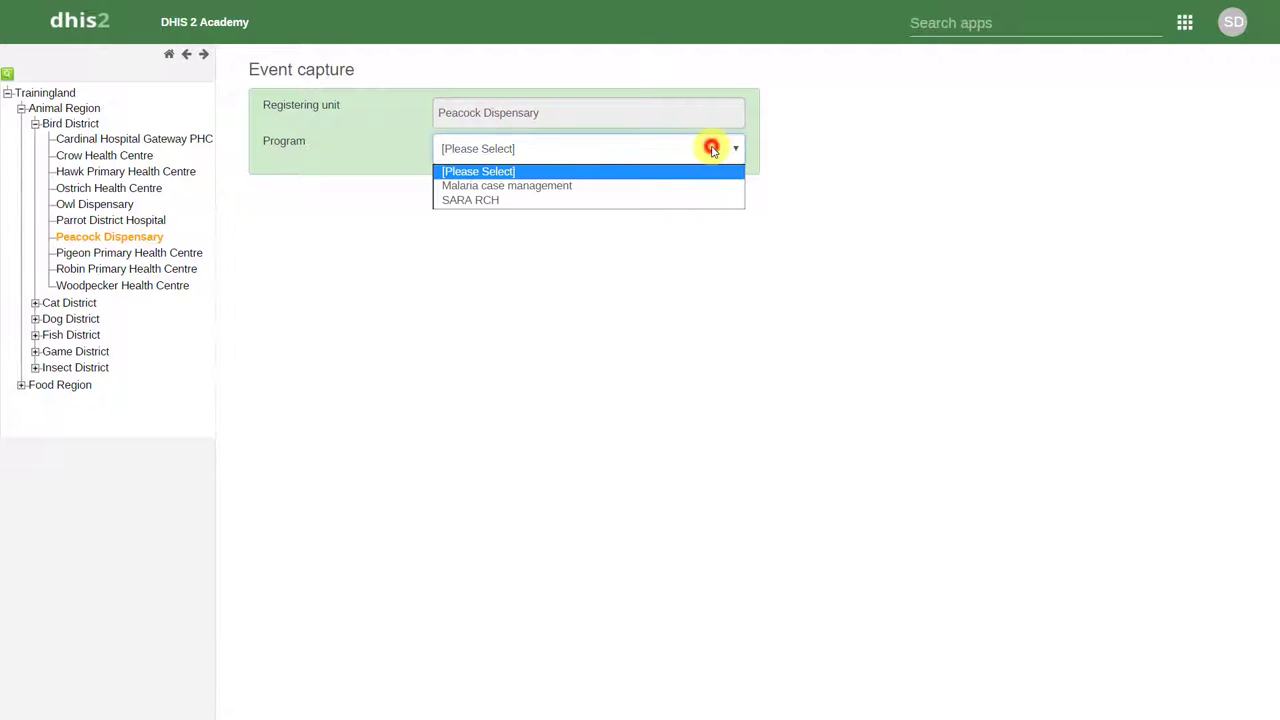
click(650, 203)
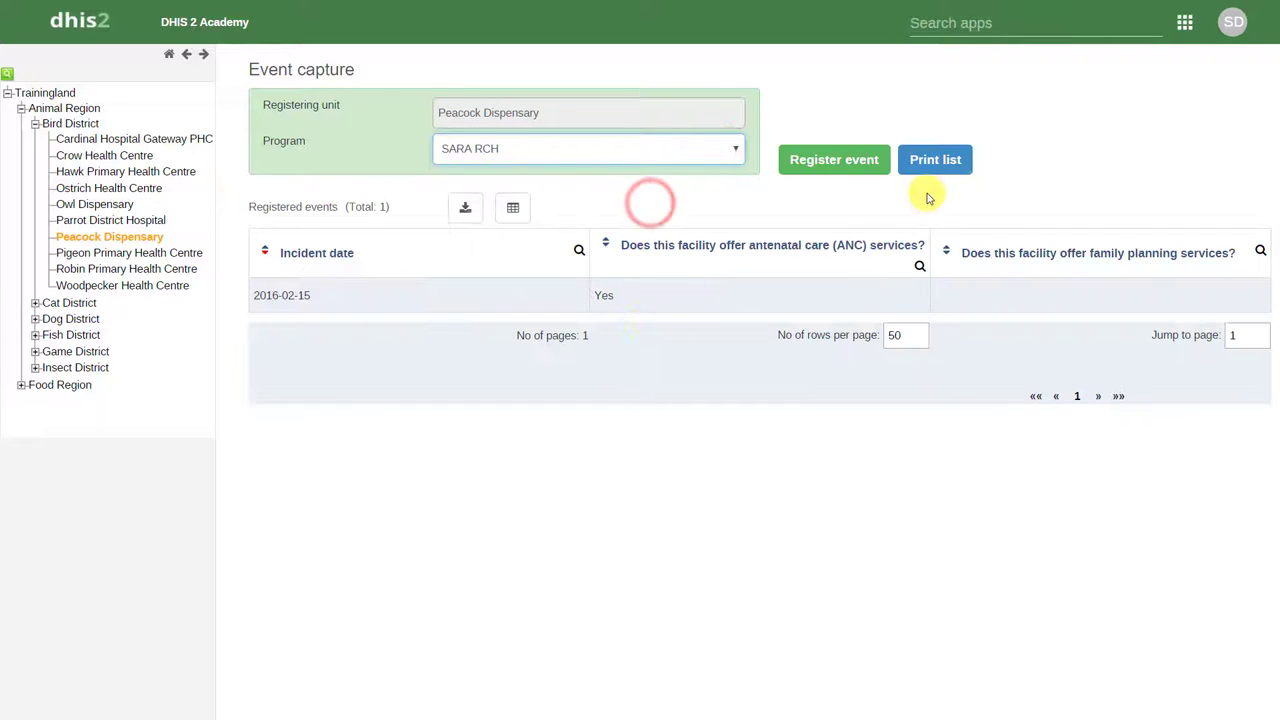
Start registering a new event with report date 2016-11-01 and answer Yes to the facility offering family planning services
click(851, 170)
click(742, 299)
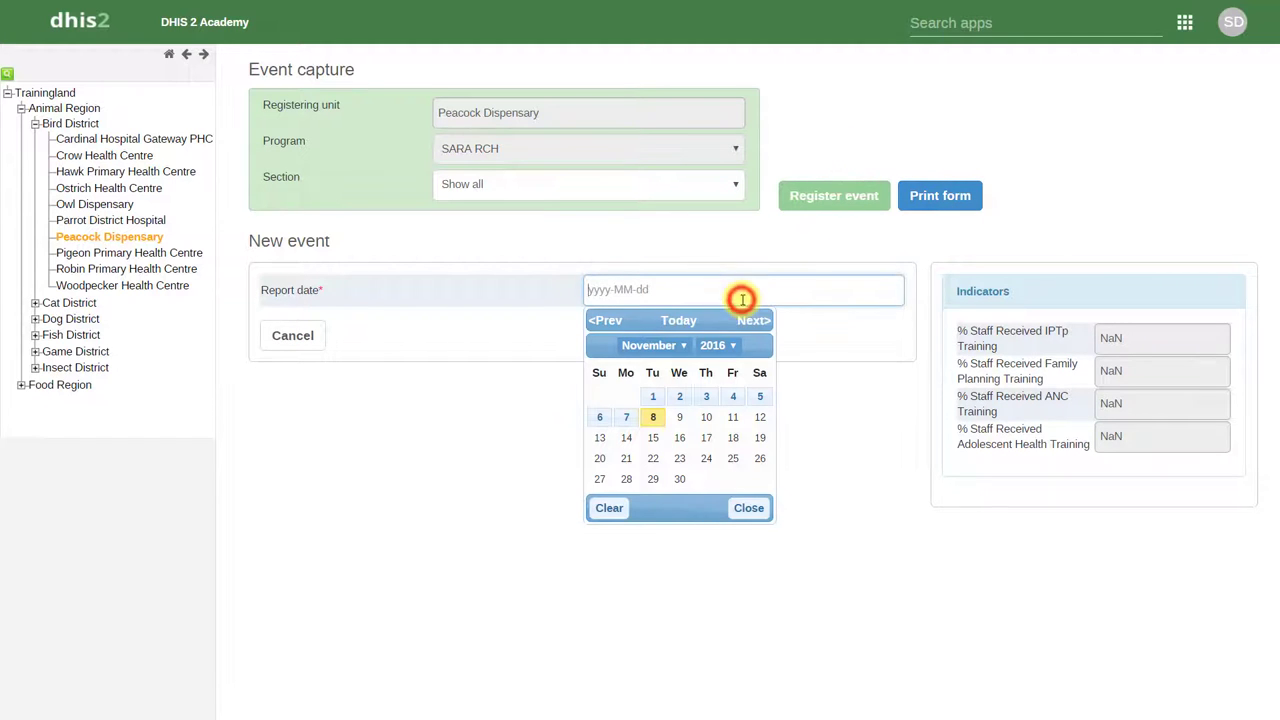
click(653, 396)
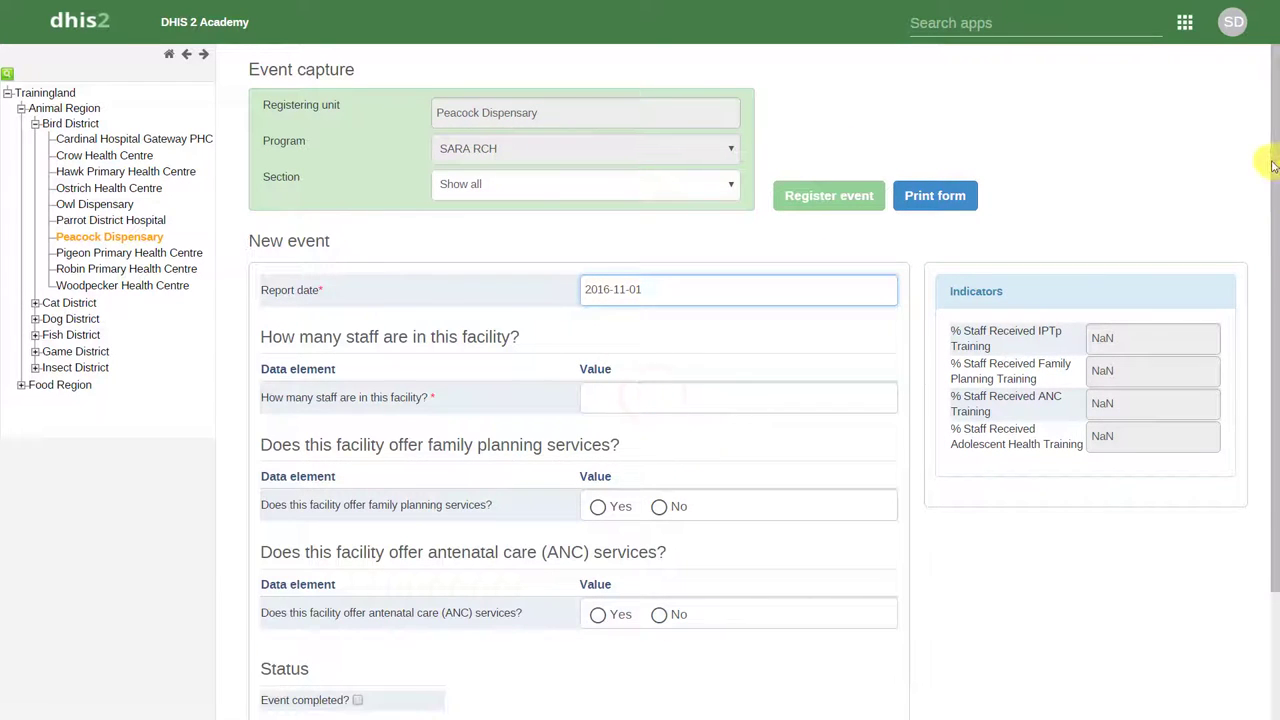
scroll(1272, 165, down, 3)
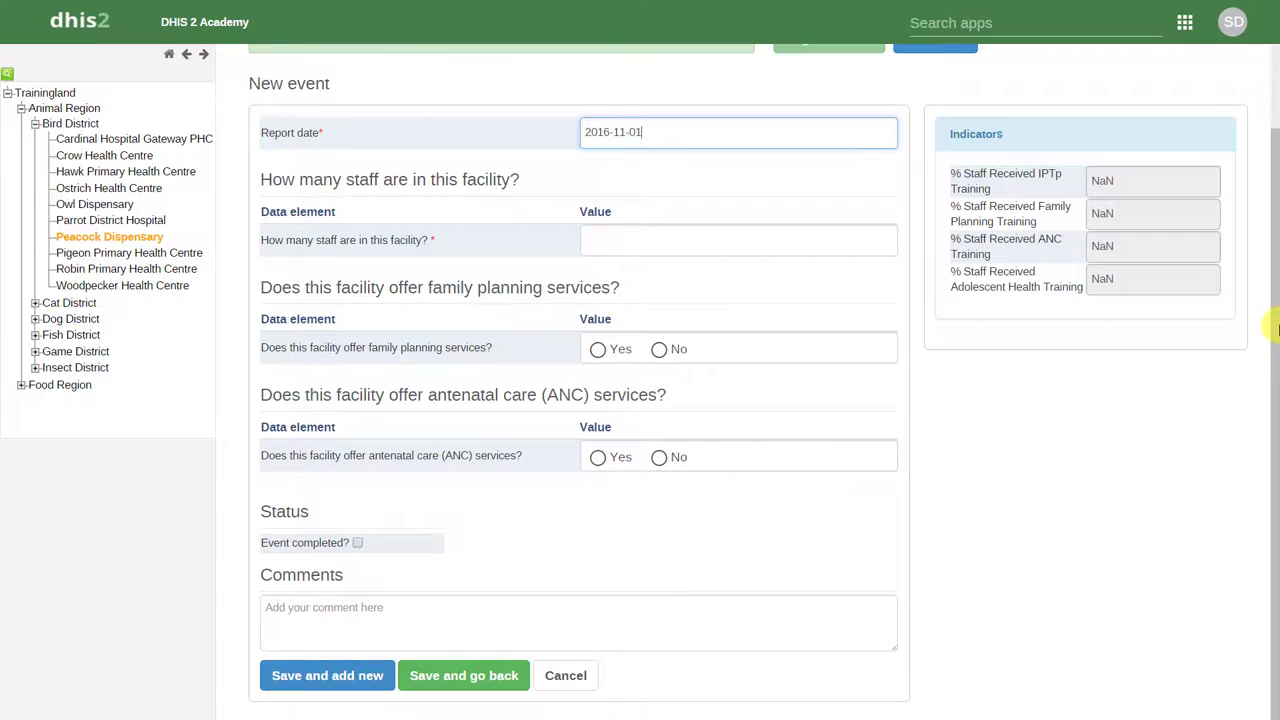
click(597, 350)
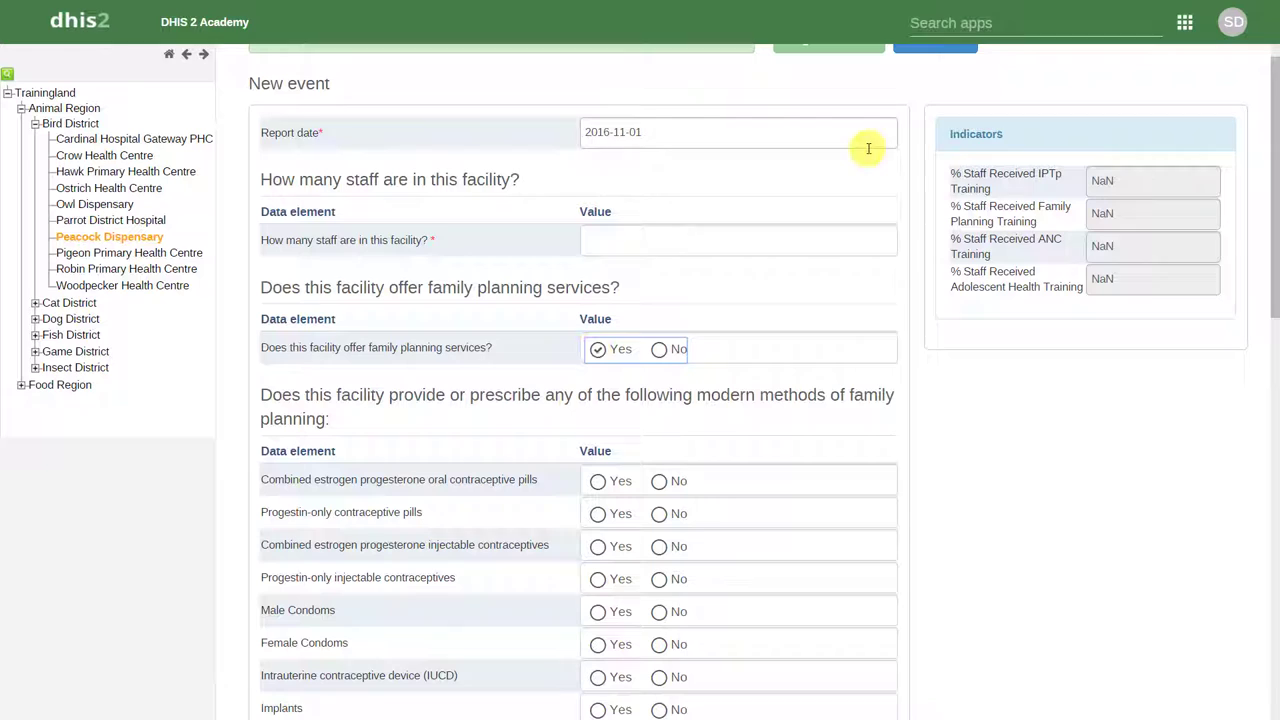
Switch to the Tracker Capture app and open the Immunization registration form for Peacock Dispensary to review its profile fields
click(1041, 14)
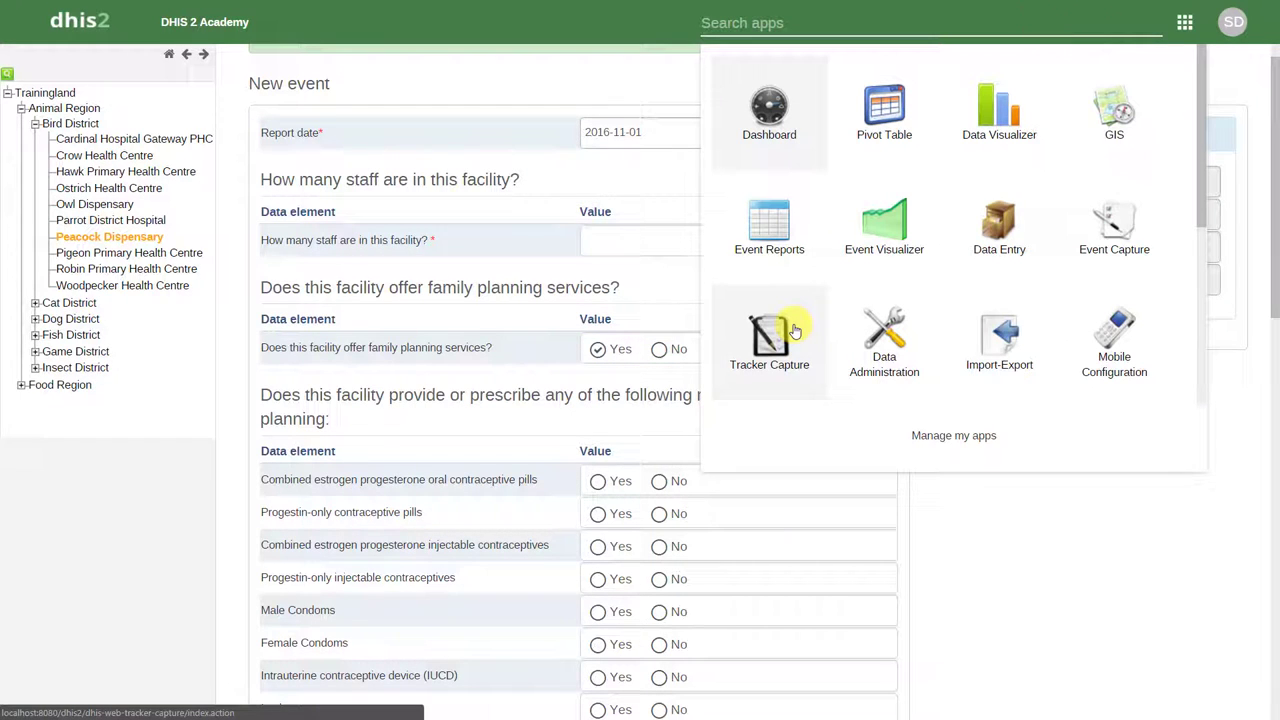
click(793, 330)
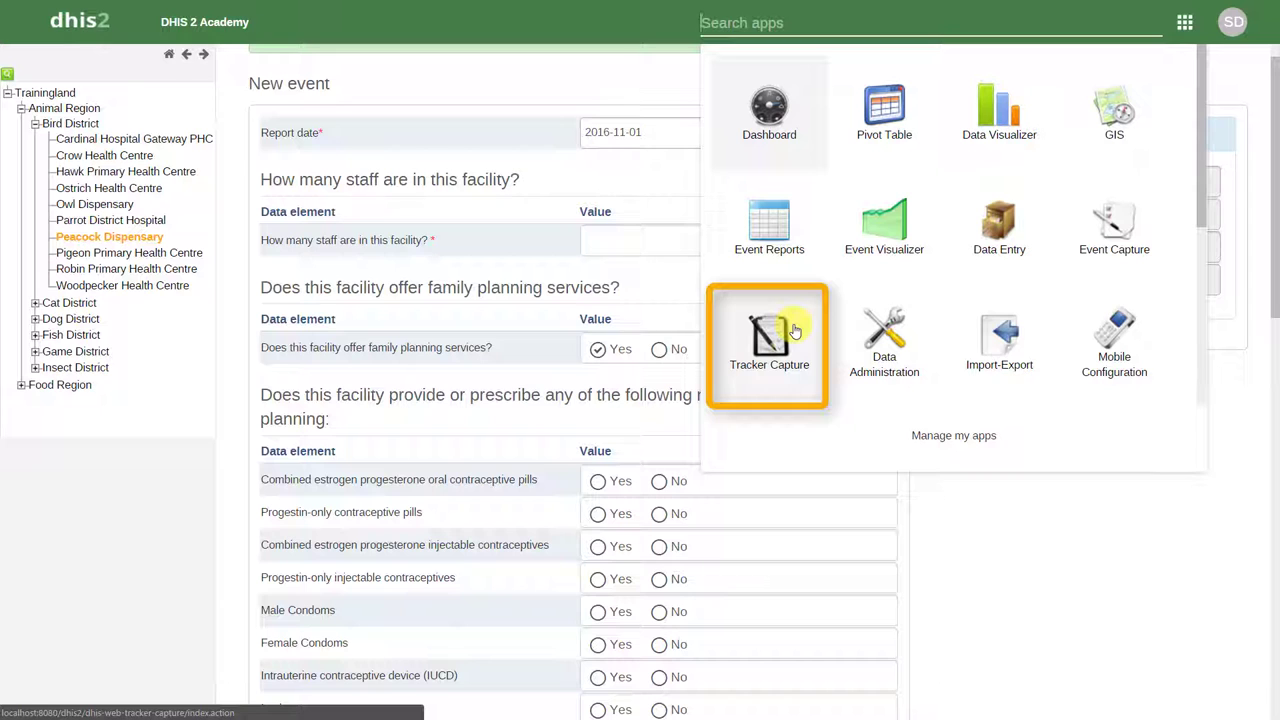
click(793, 330)
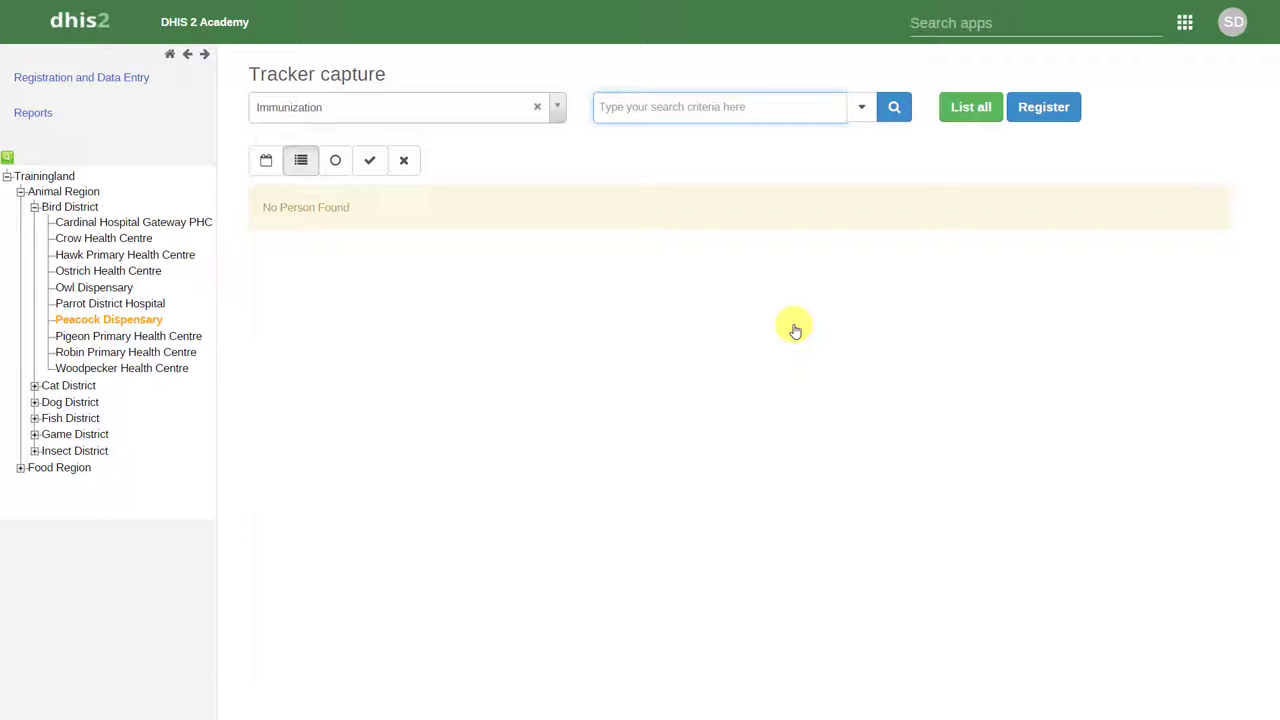
click(1072, 112)
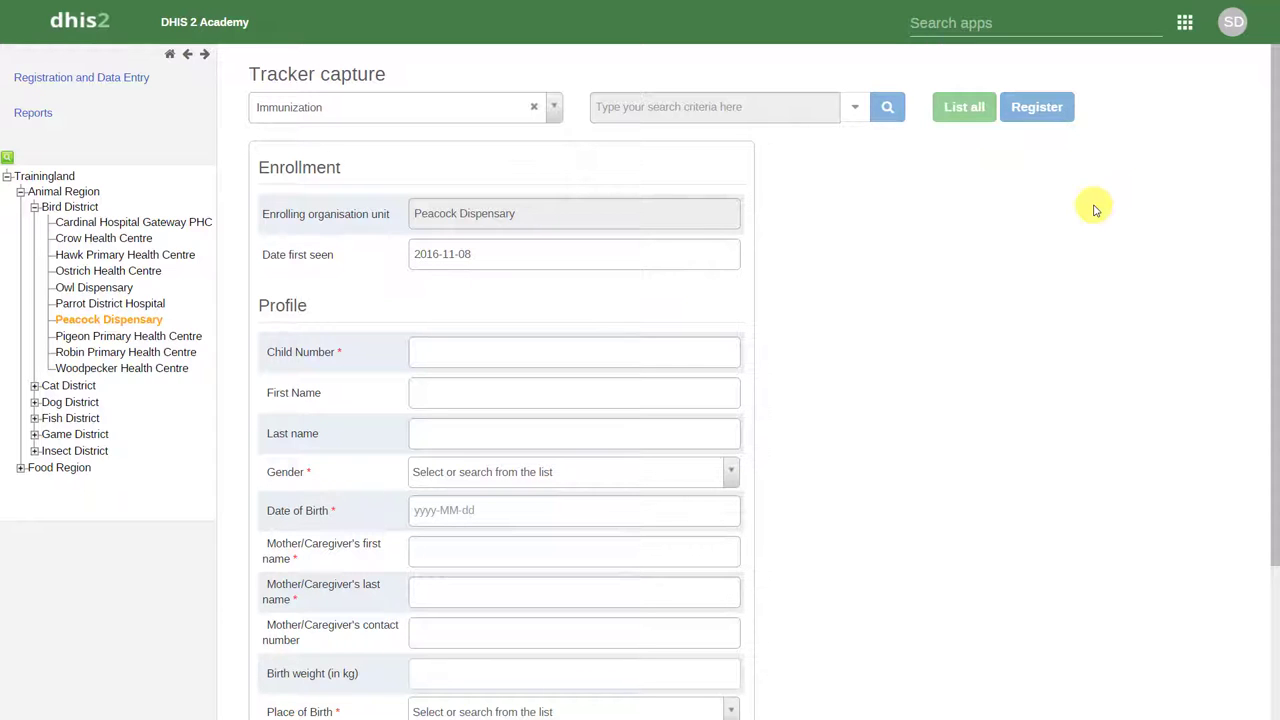
scroll(1271, 167, down, 3)
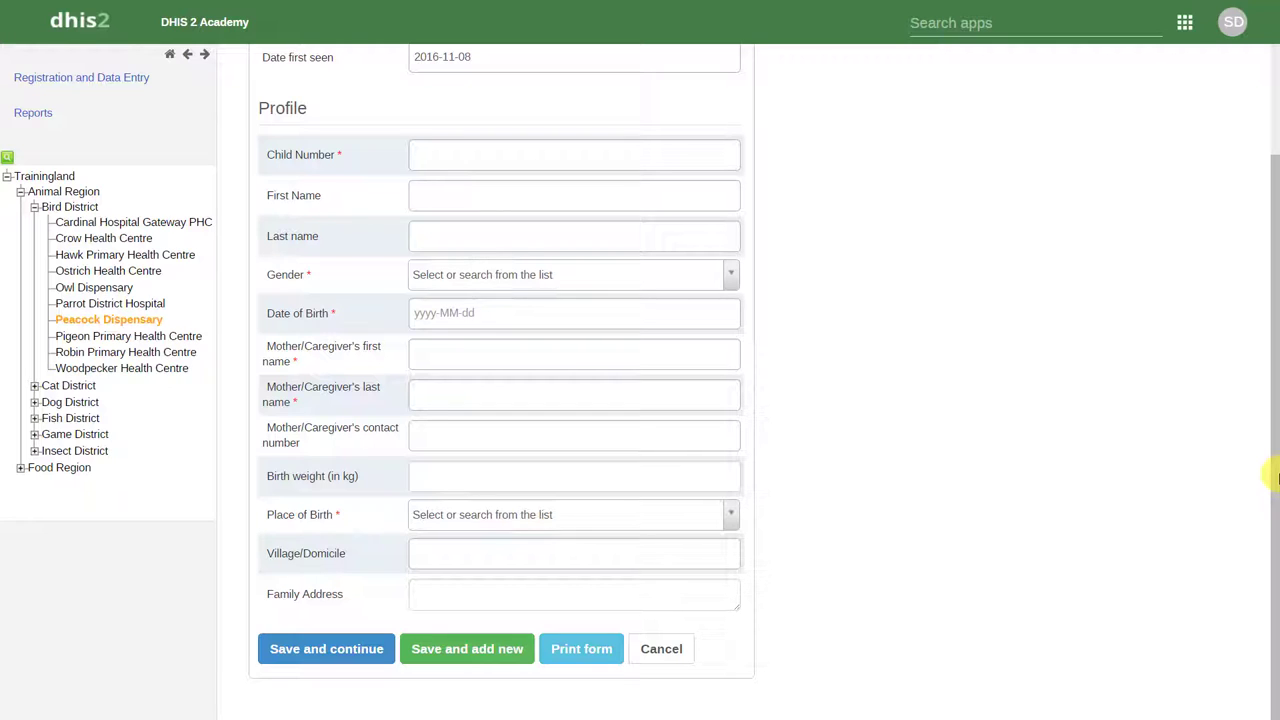
Switch to the Data Quality app and open the list of validation rules
click(1008, 12)
text(q)
click(790, 104)
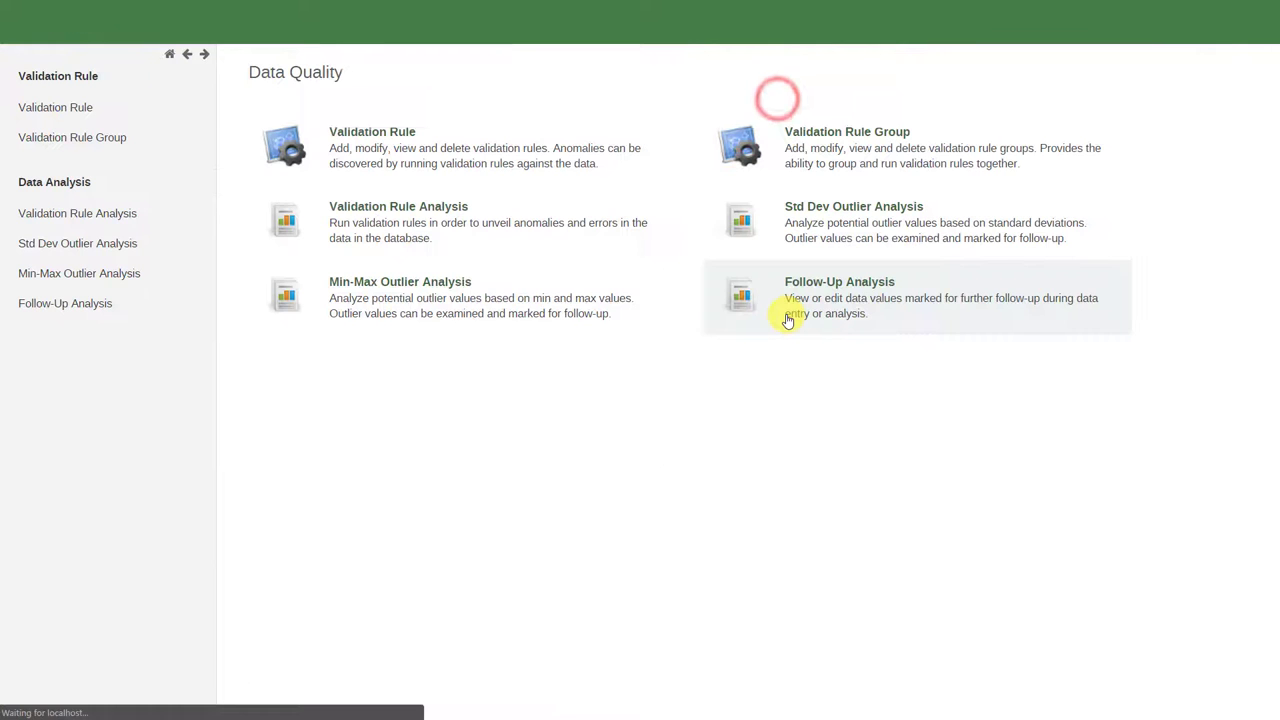
click(533, 168)
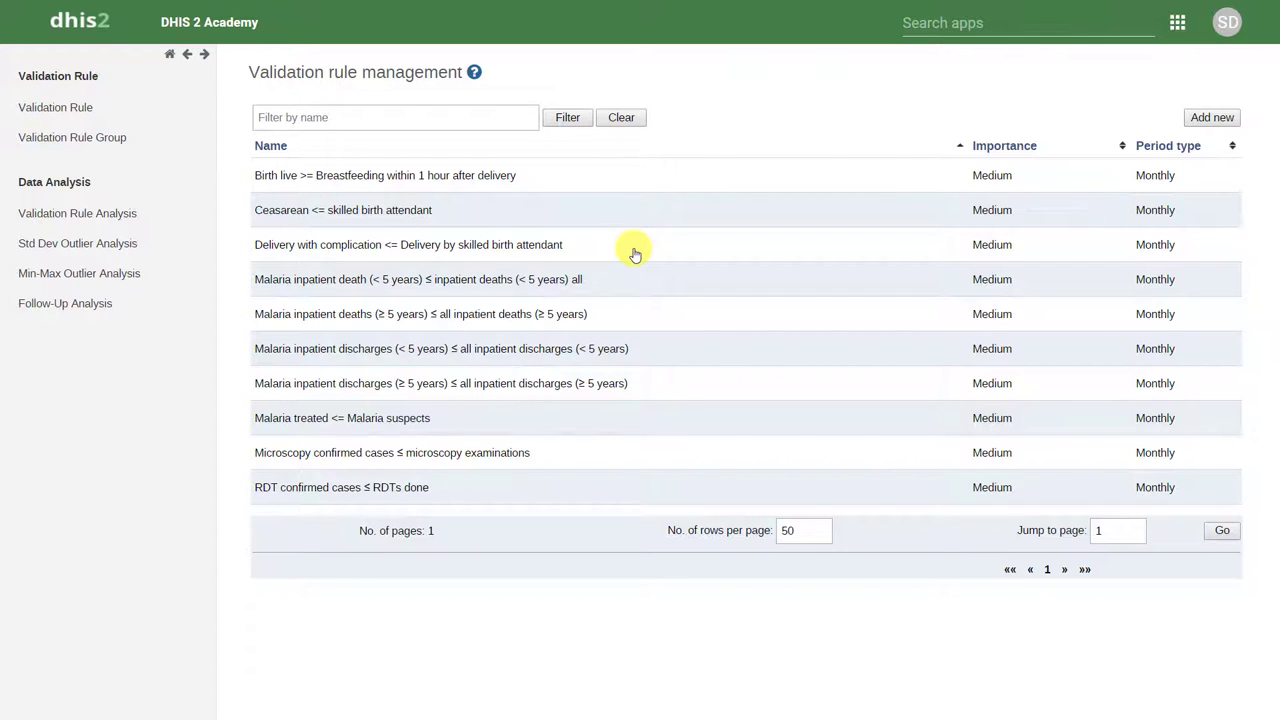
Set up a validation rule analysis with the Malaria rule group and a start date of 2015-11-13
click(106, 210)
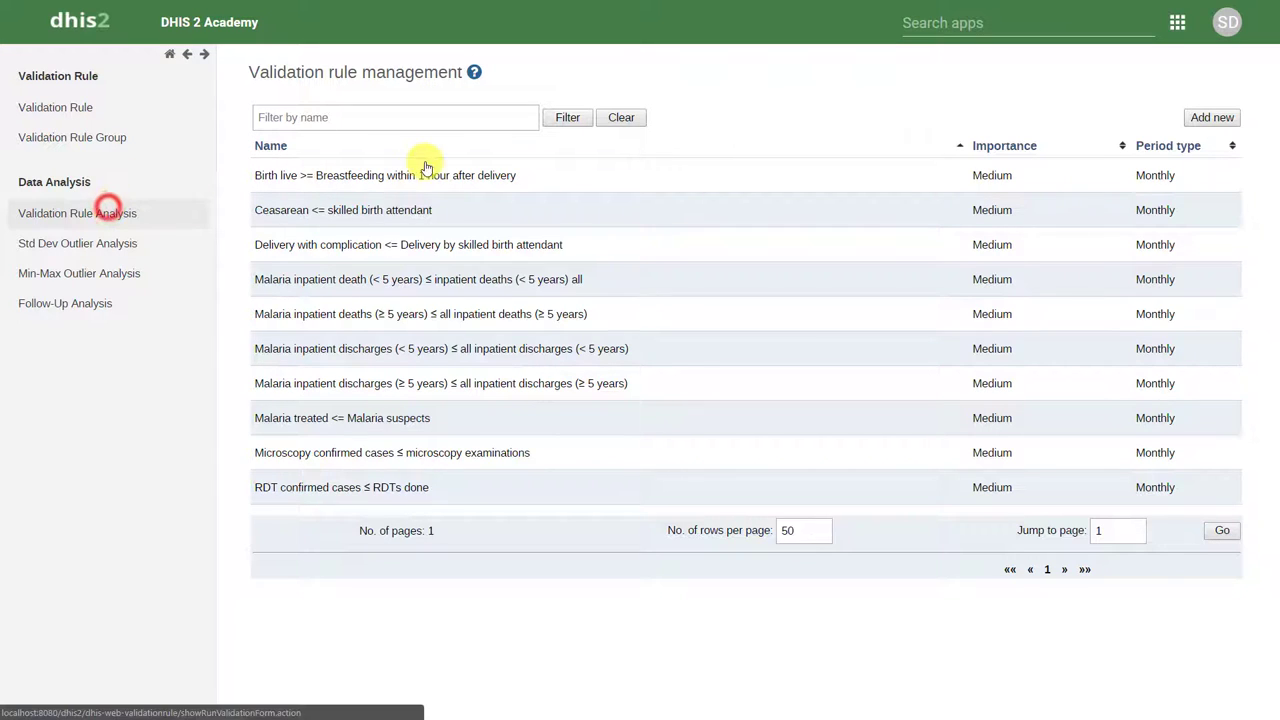
click(440, 192)
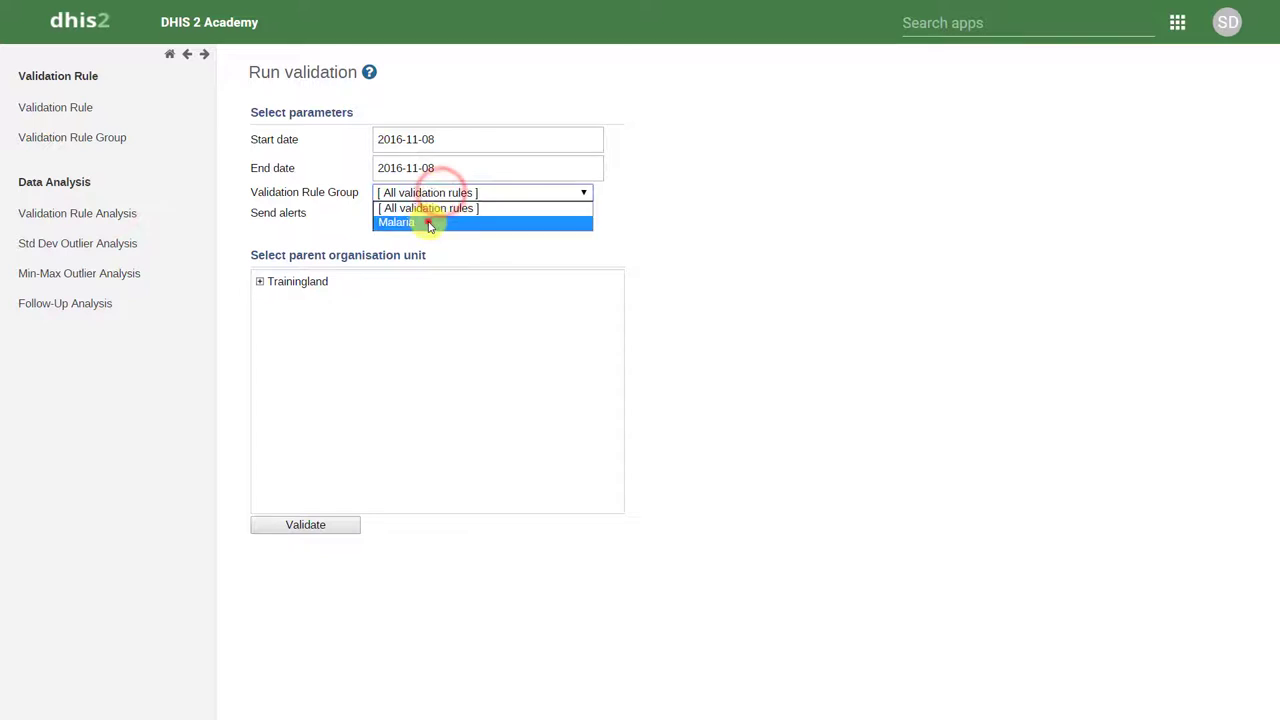
click(426, 220)
click(458, 143)
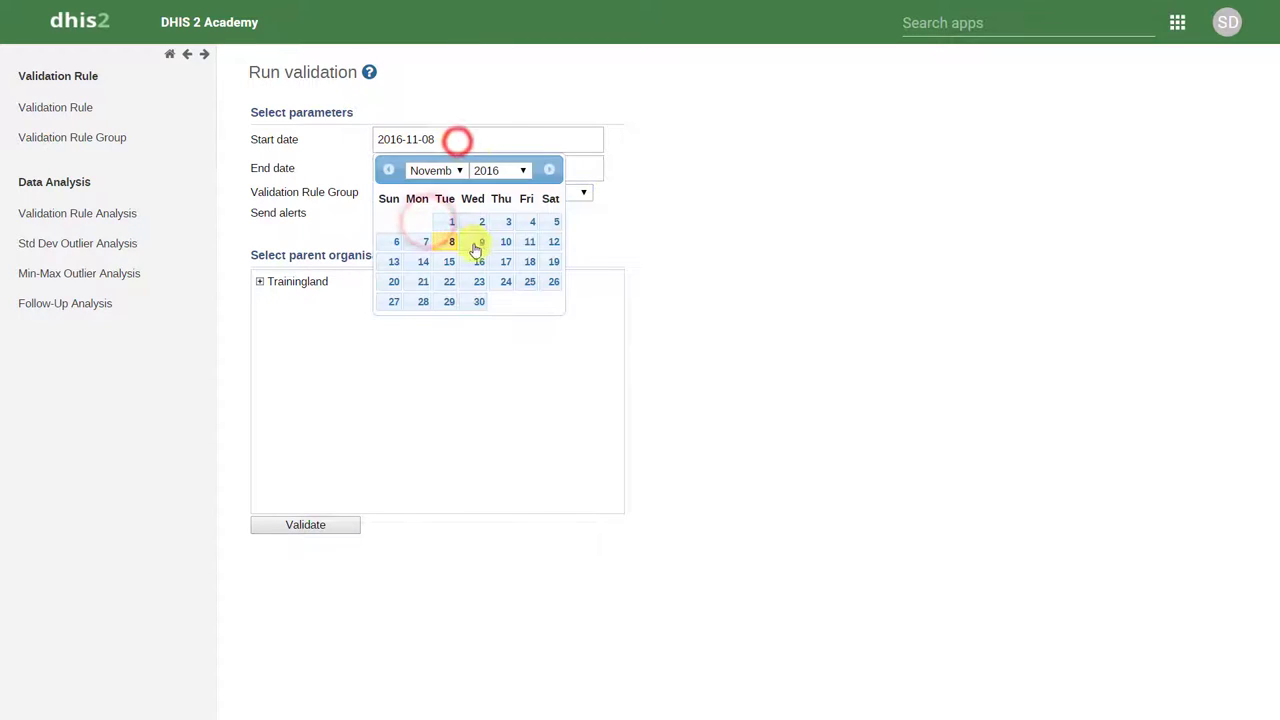
click(512, 170)
click(488, 438)
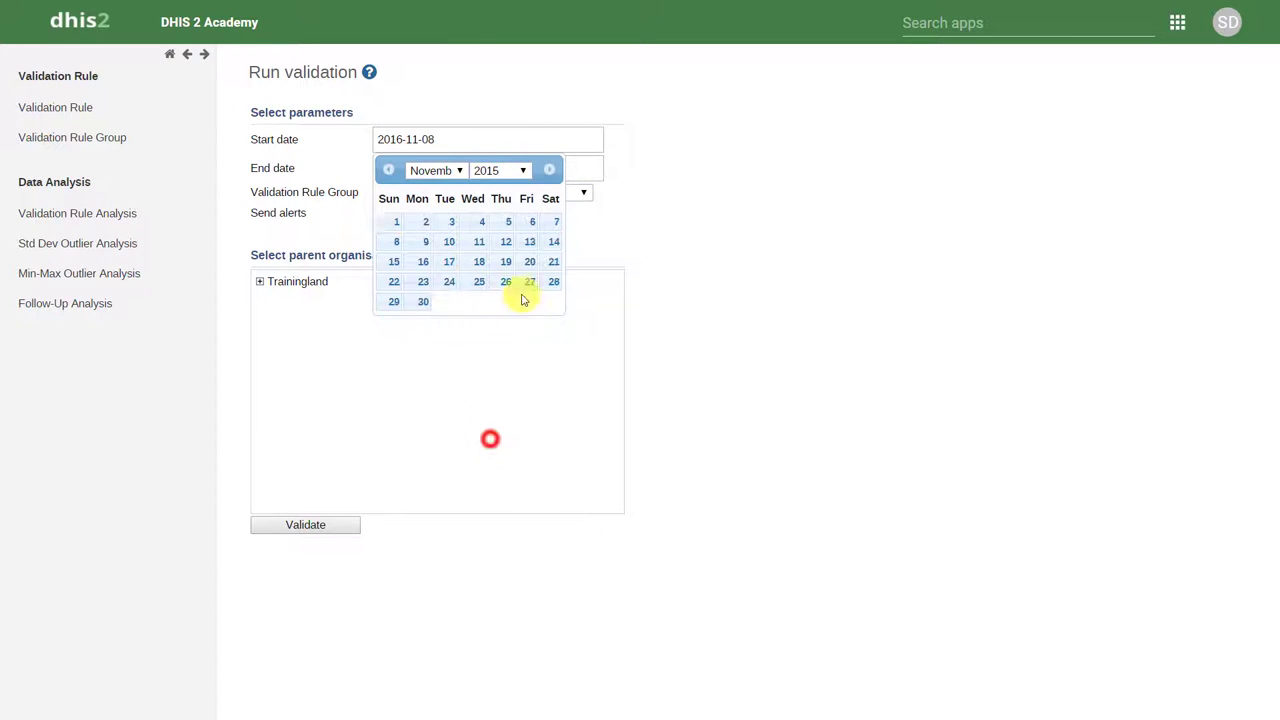
click(530, 242)
Select Bird District in Animal Region as the parent organisation unit and run the validation
click(259, 281)
click(276, 297)
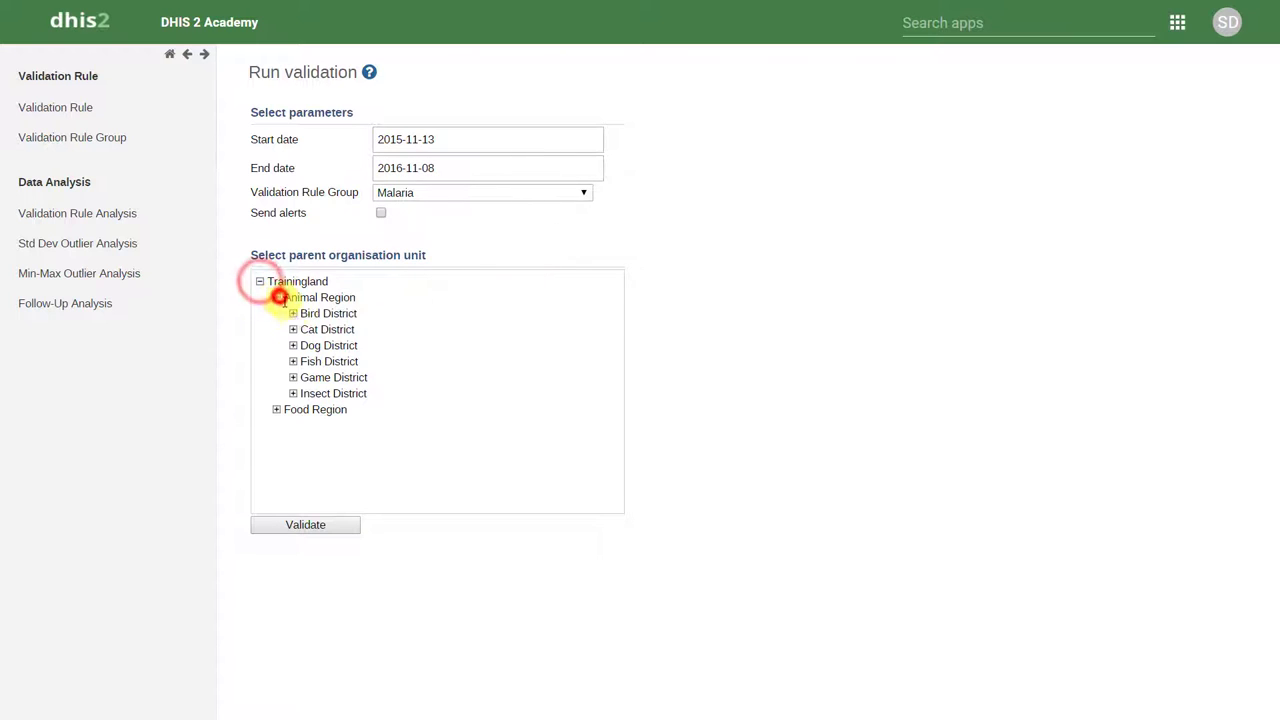
click(305, 315)
click(306, 525)
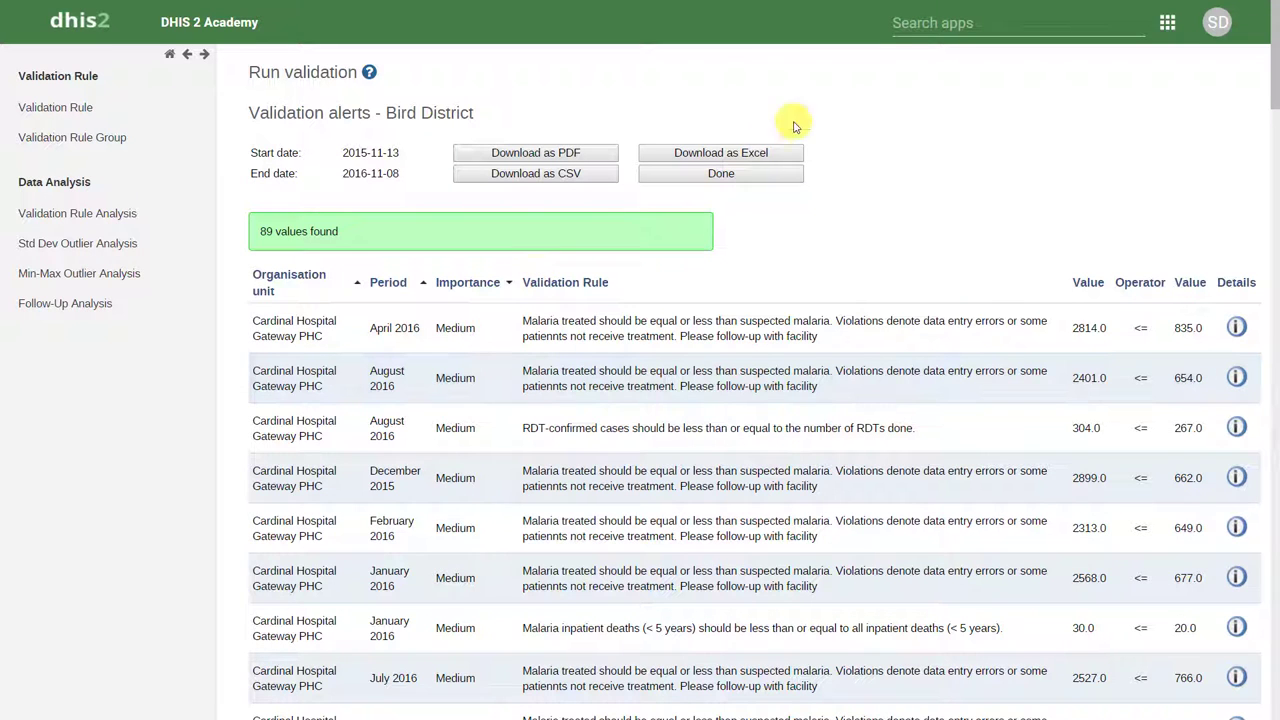
Switch to the Reports app and open the list of standard reports
click(951, 28)
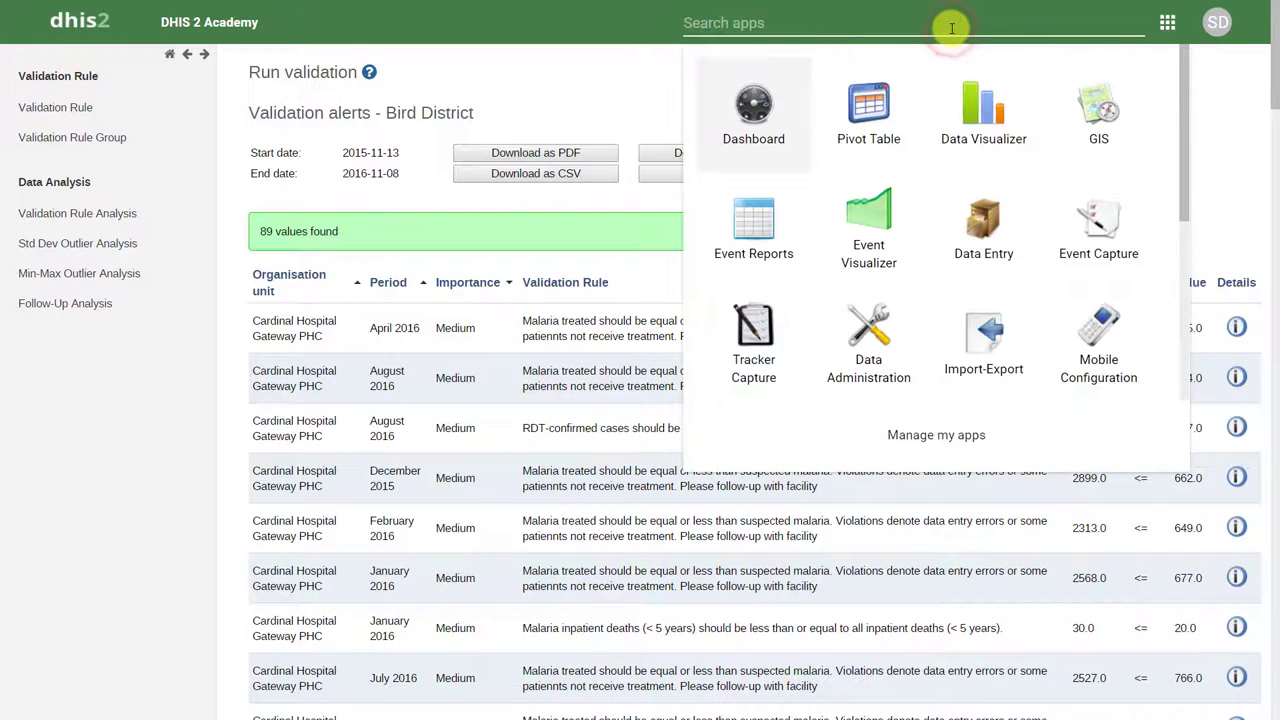
text(re)
click(1063, 125)
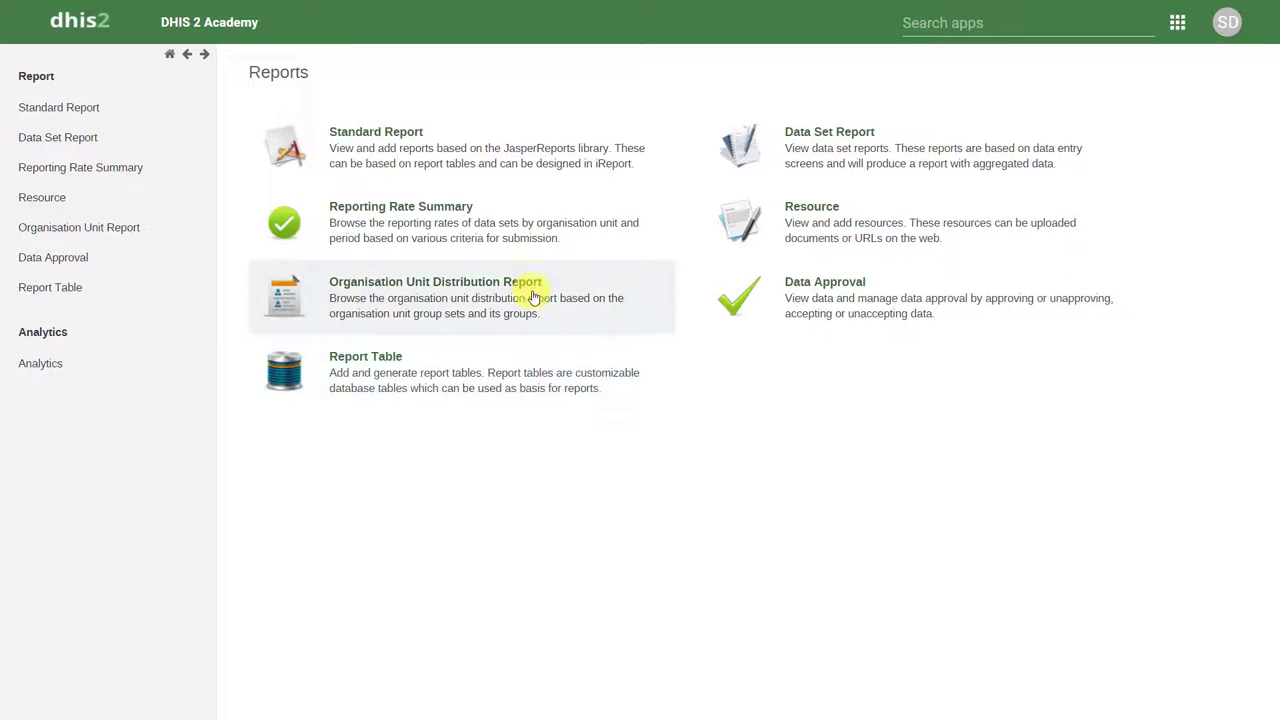
click(516, 161)
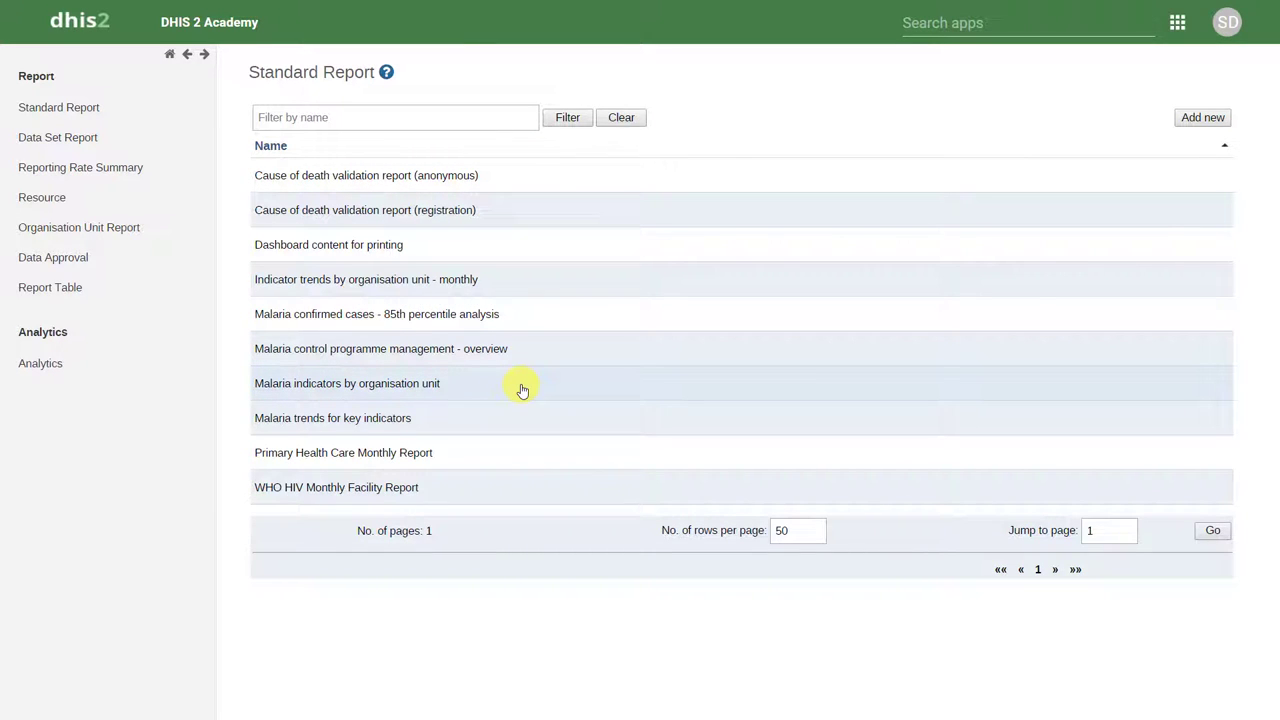
Generate the Malaria trends for key indicators report for Trainingland, review it and return to the standard report list
click(416, 428)
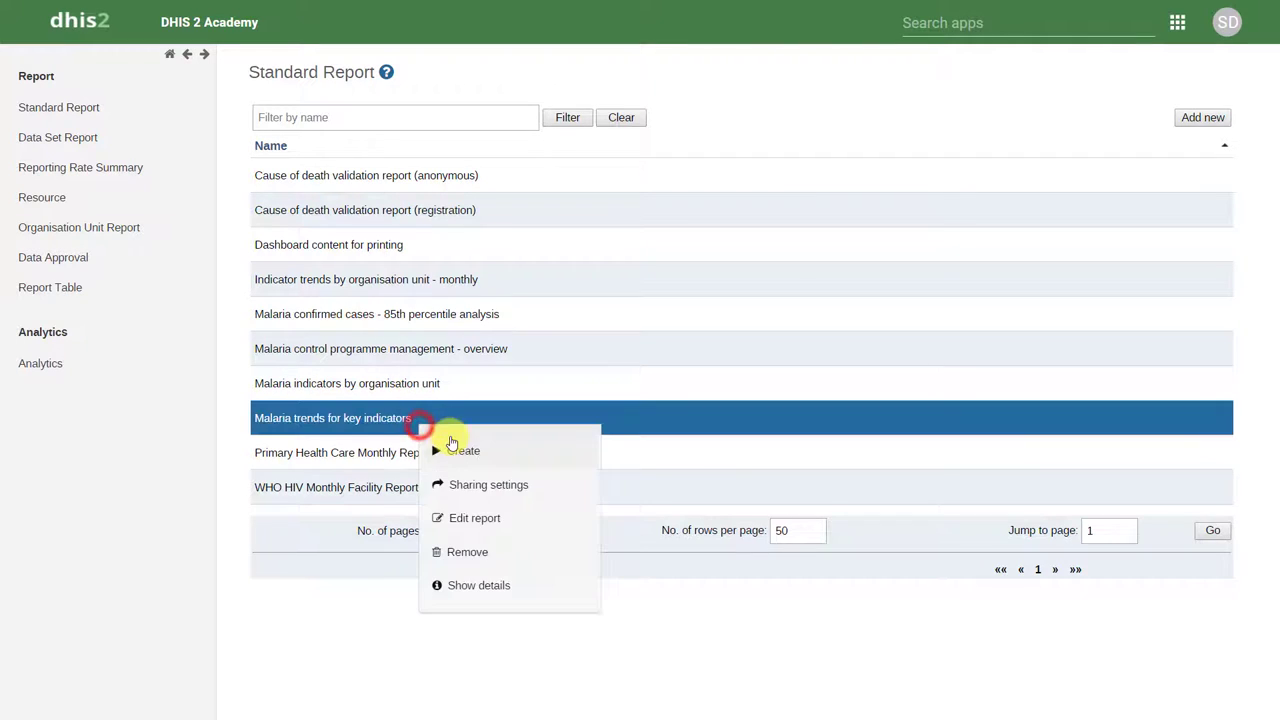
click(457, 451)
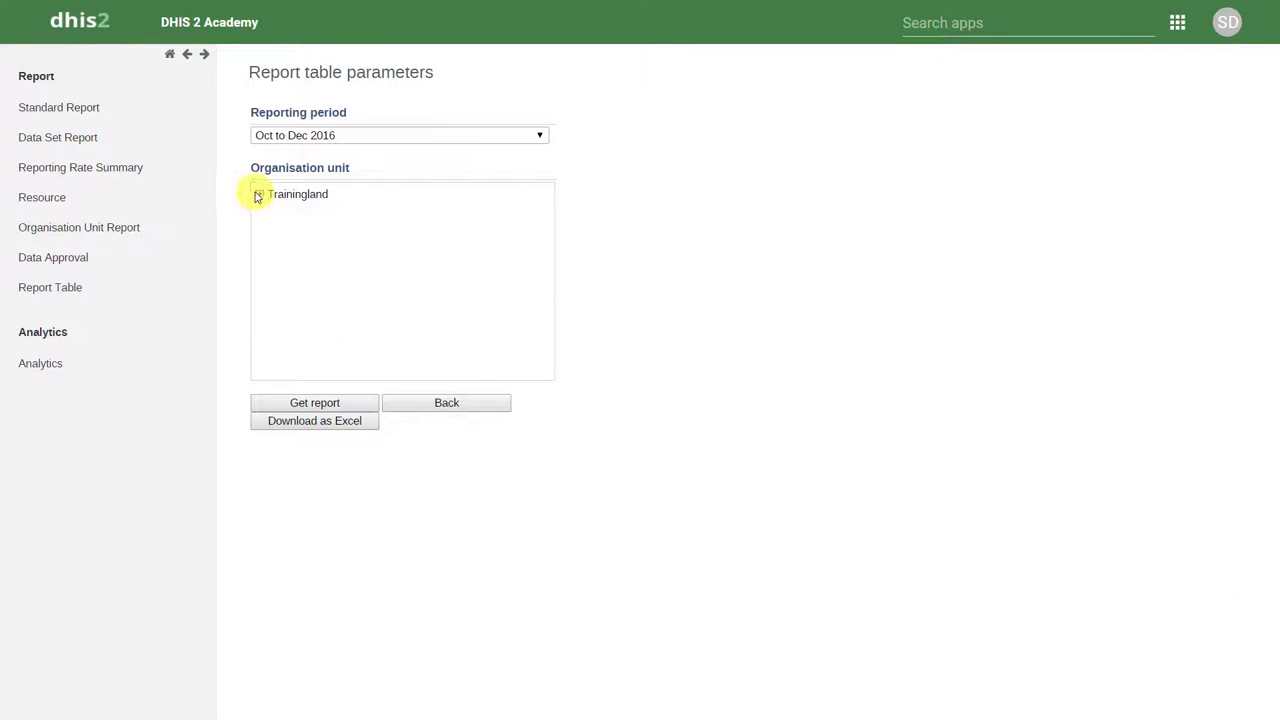
click(257, 193)
click(286, 194)
click(297, 402)
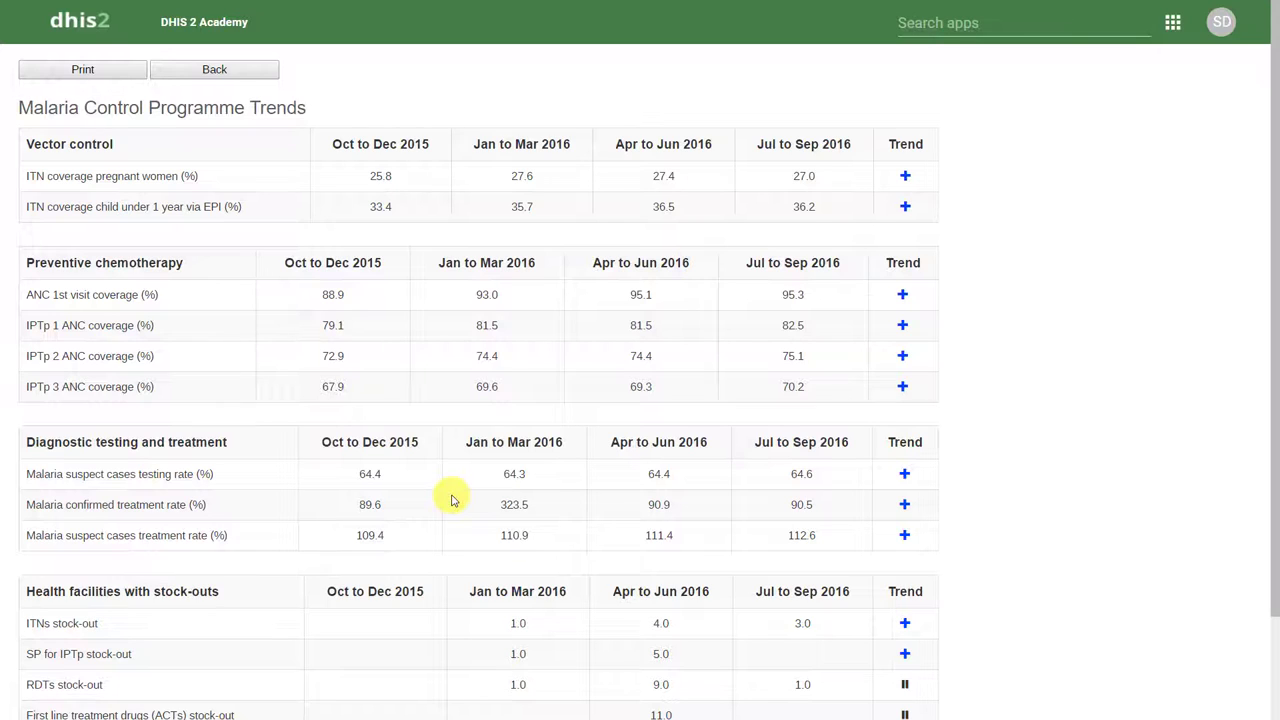
click(218, 70)
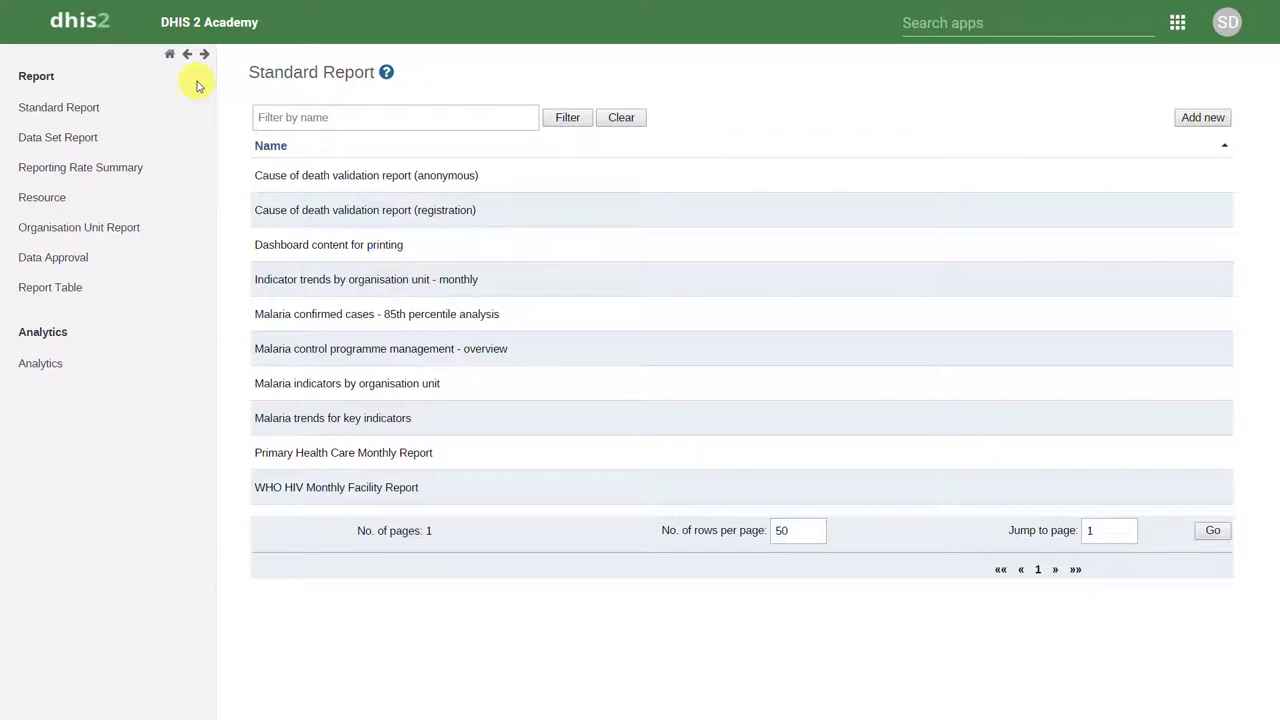
Get the data approval view of the Primary Health Care Monthly data set for Bird District in July 2016
click(107, 262)
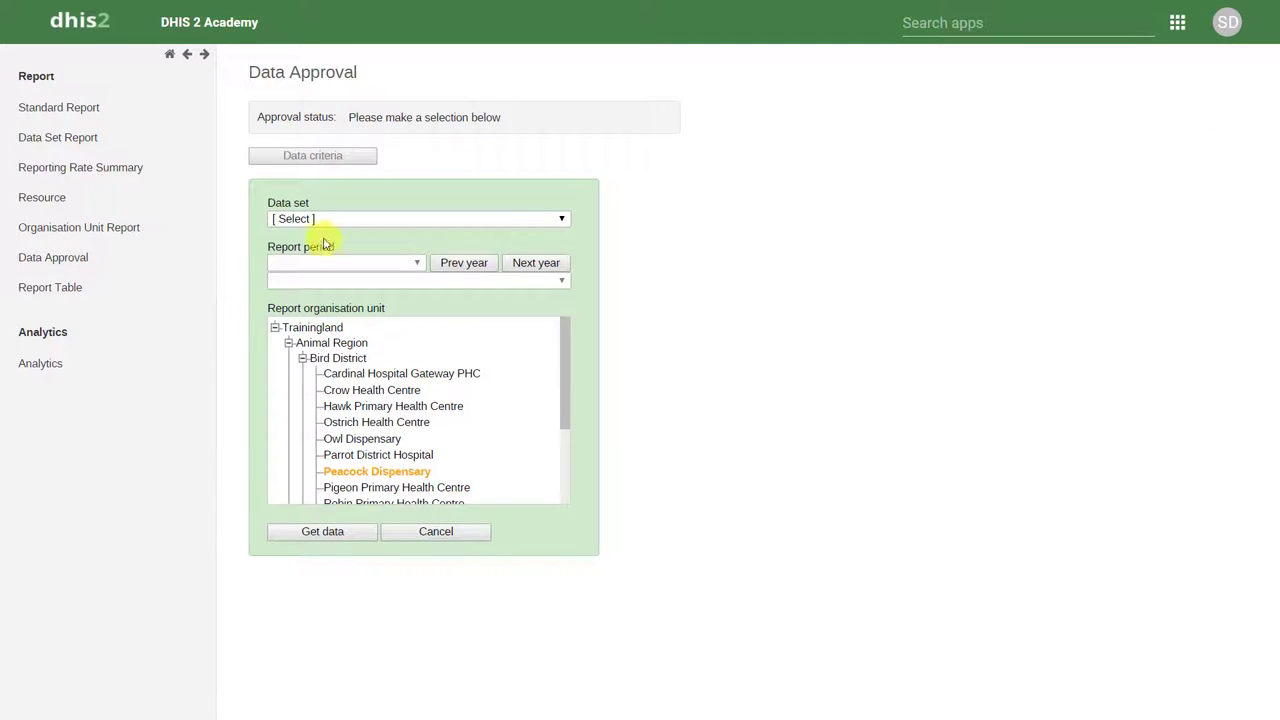
click(325, 220)
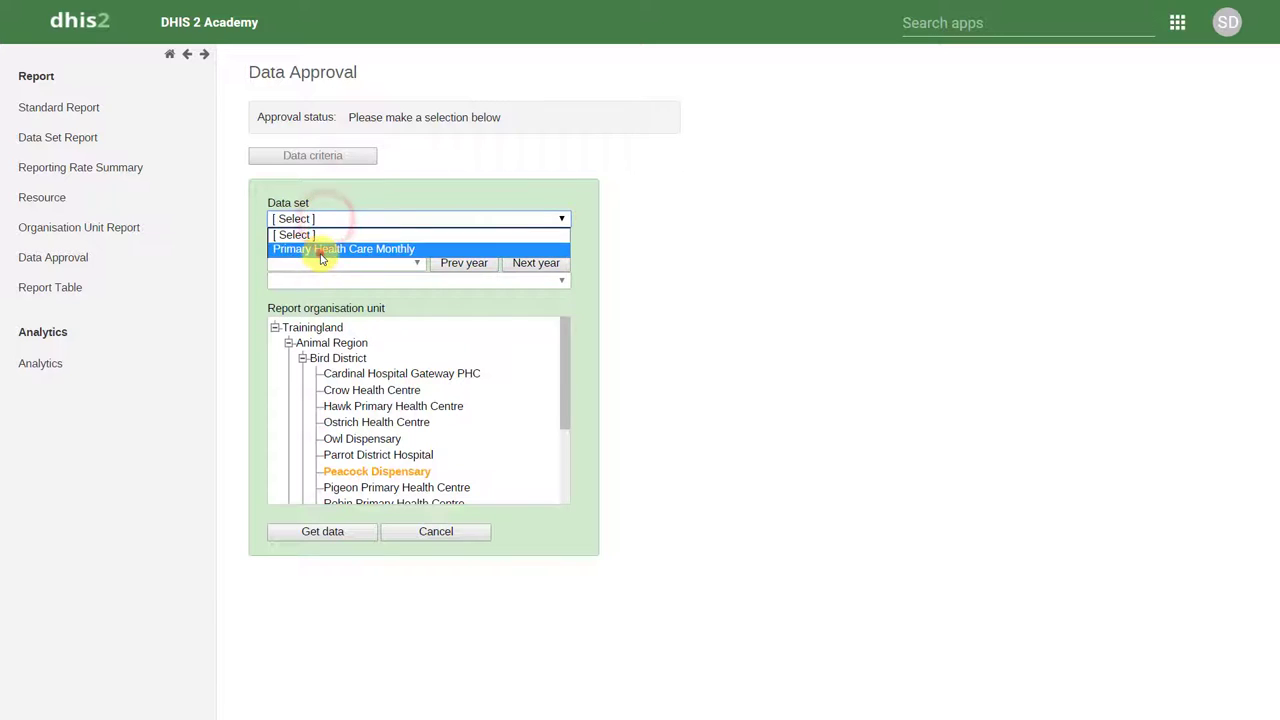
click(322, 248)
click(336, 280)
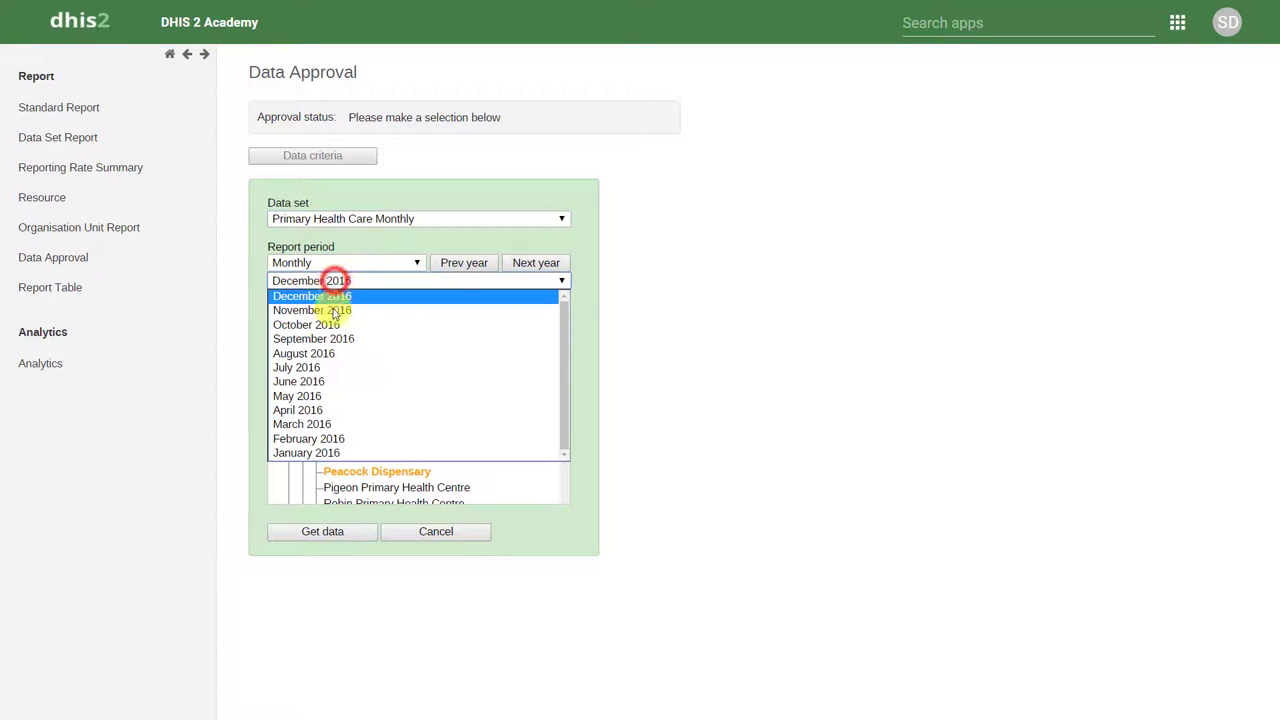
click(316, 366)
click(345, 358)
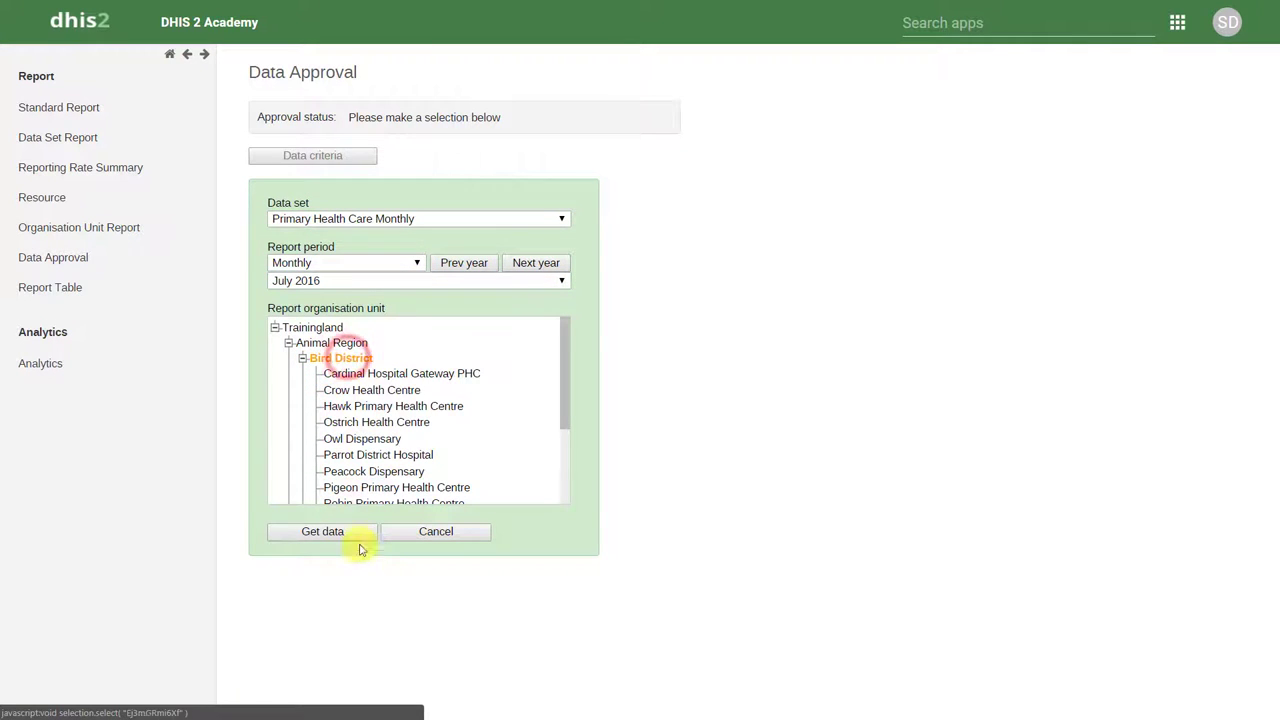
click(310, 534)
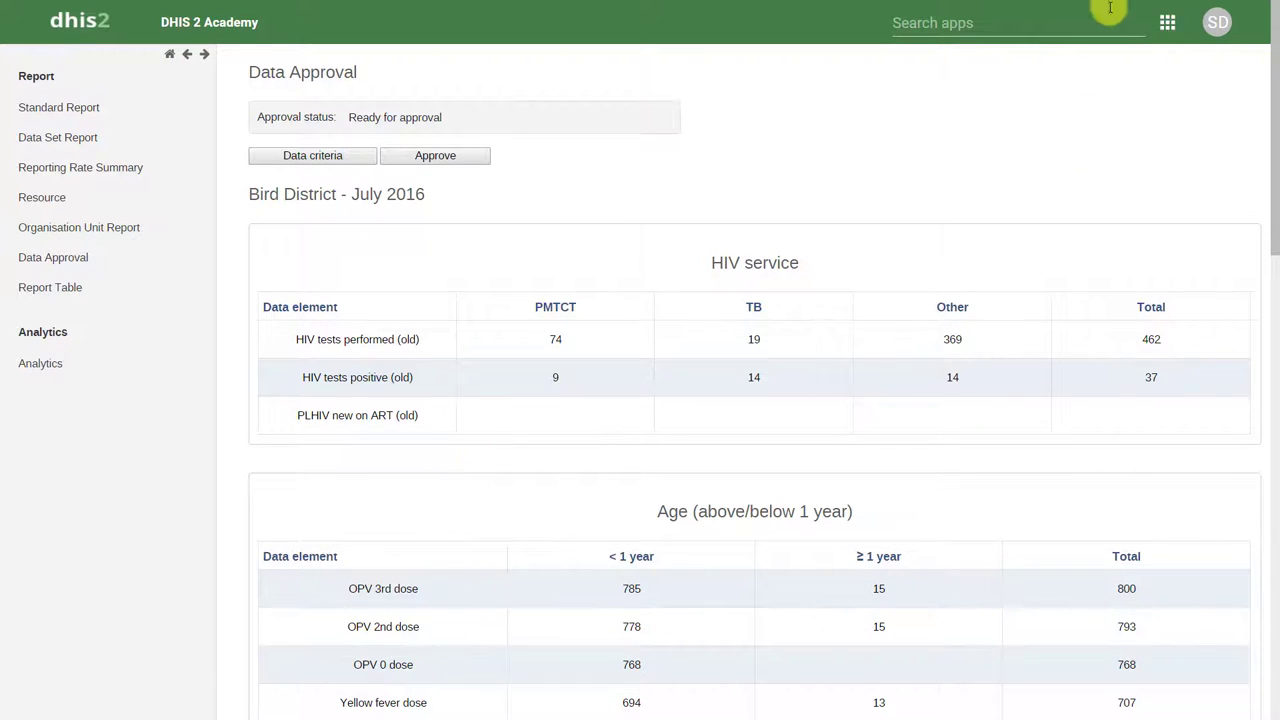
Switch to the Pivot Table app and open a saved favorite table
click(1064, 22)
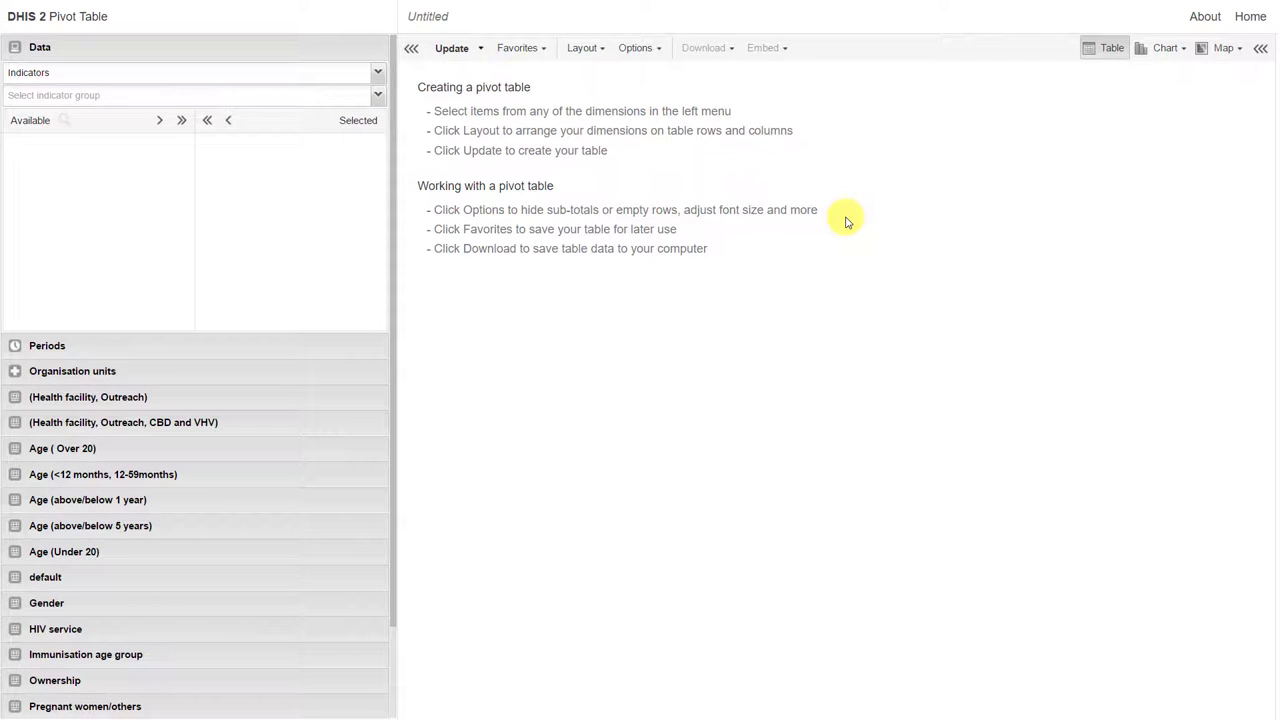
click(522, 47)
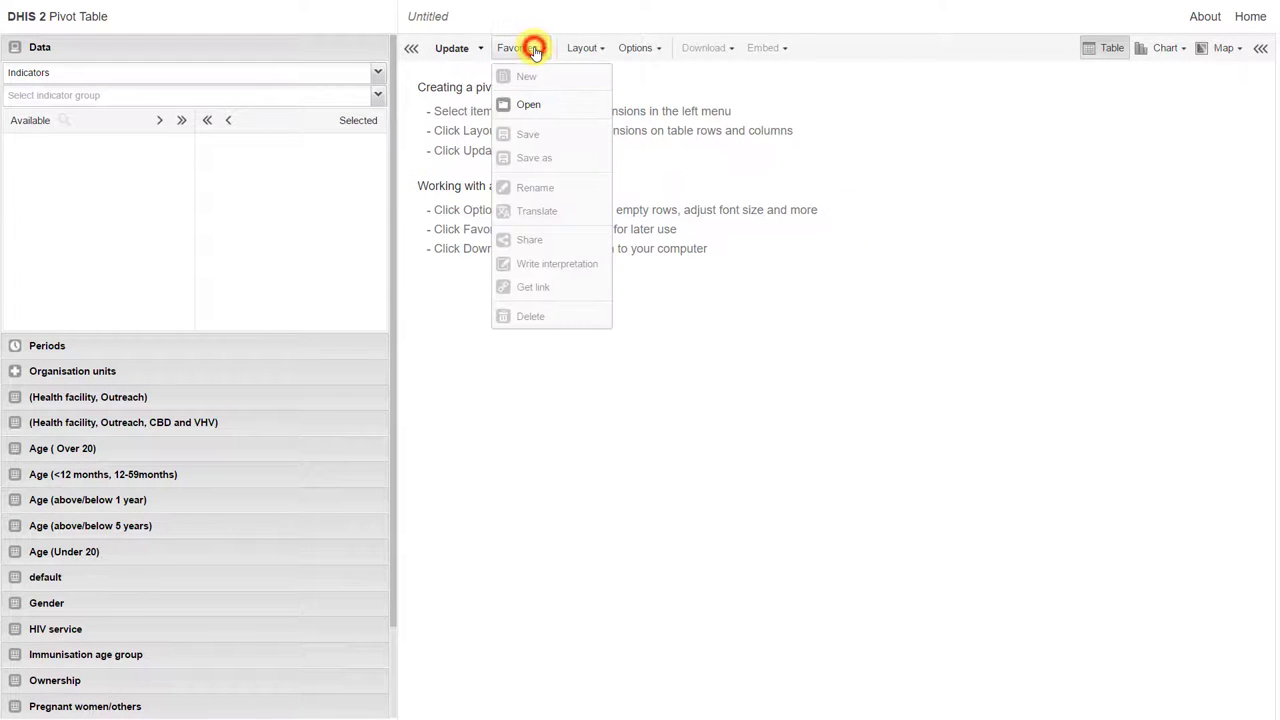
click(533, 108)
click(595, 172)
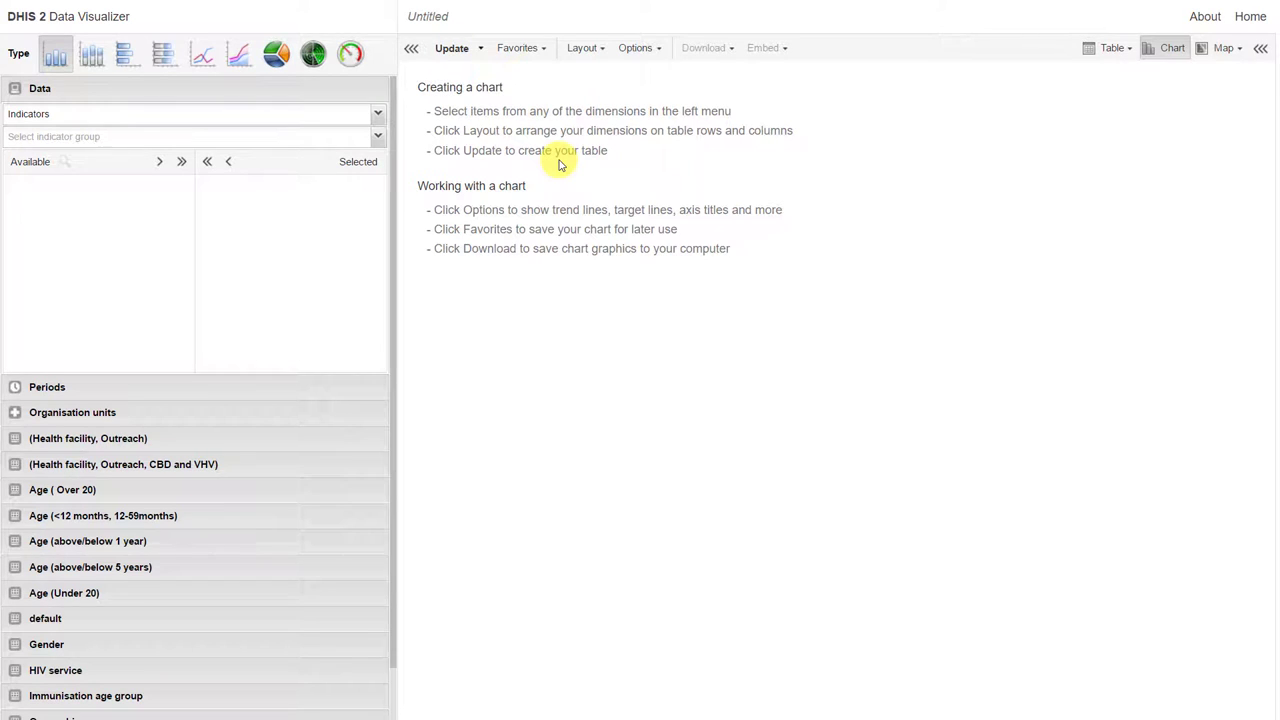
Open the favorite chart "1000 Days Dessert - ANC 1 & 4 by District for Previous Year" in the Data Visualizer
click(522, 48)
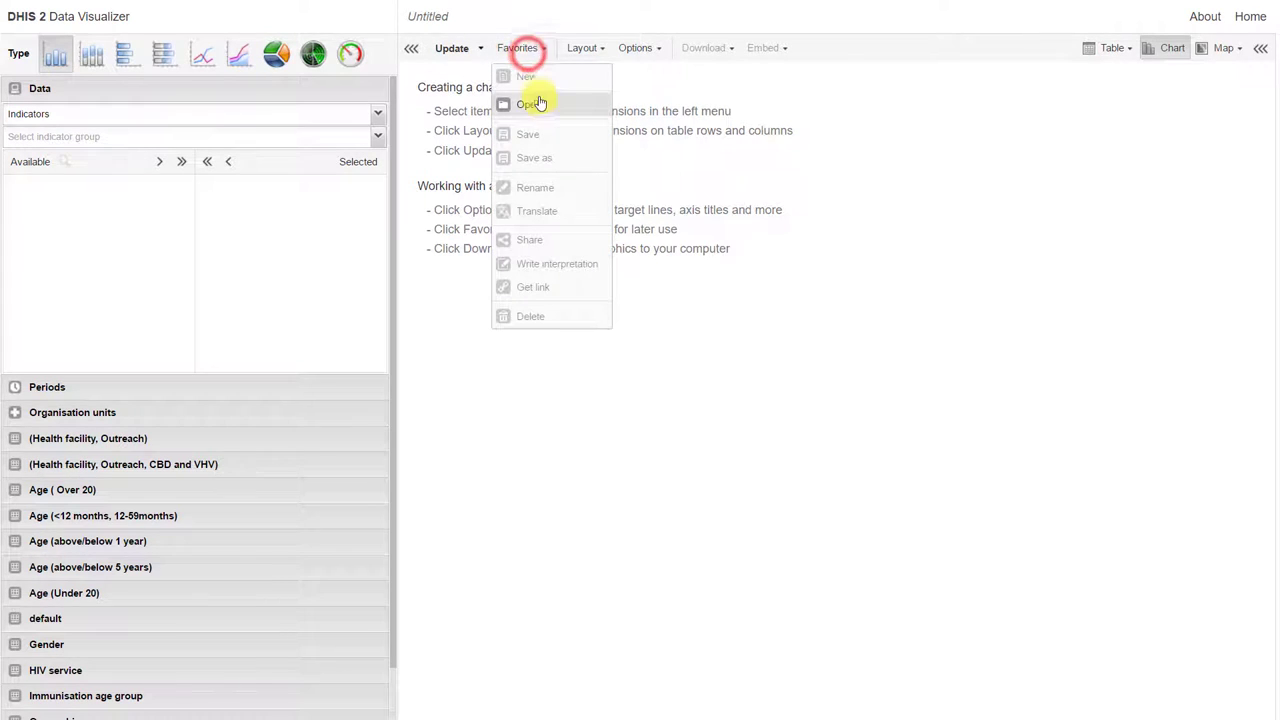
click(534, 100)
click(618, 237)
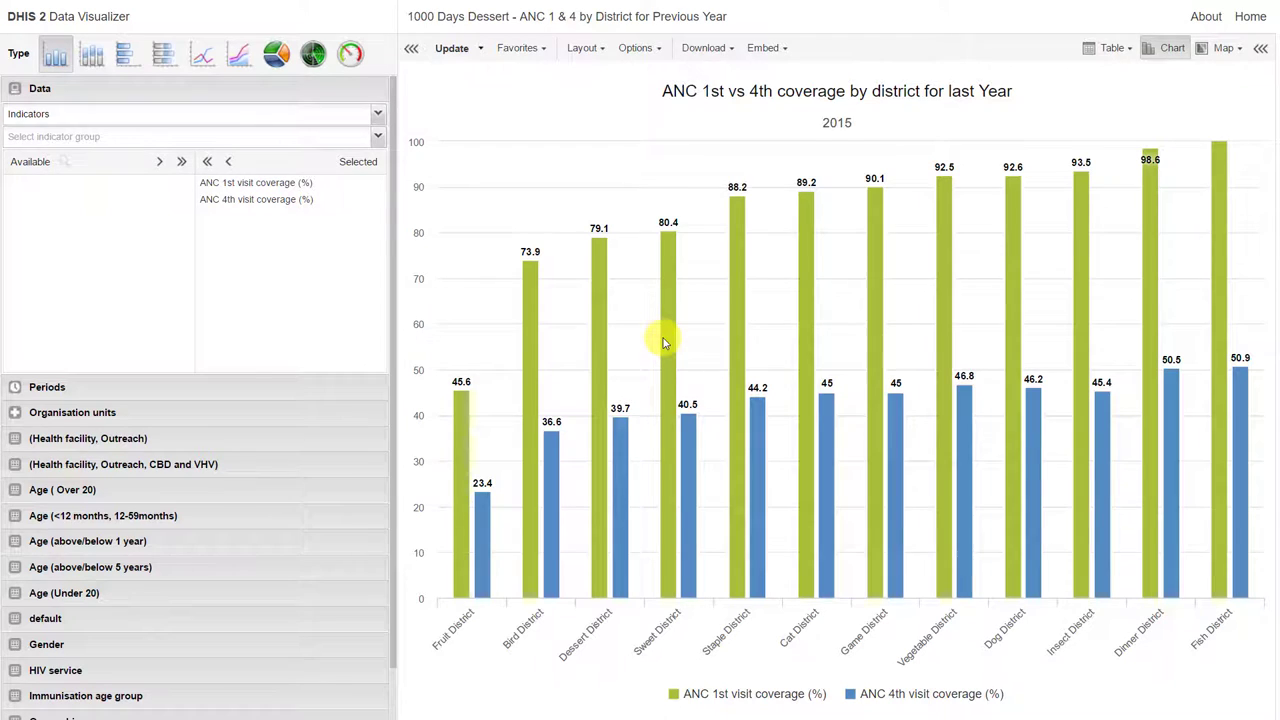
Switch to the GIS app and open the favorite map of malaria testing rate and malaria case incidence rate
click(1220, 49)
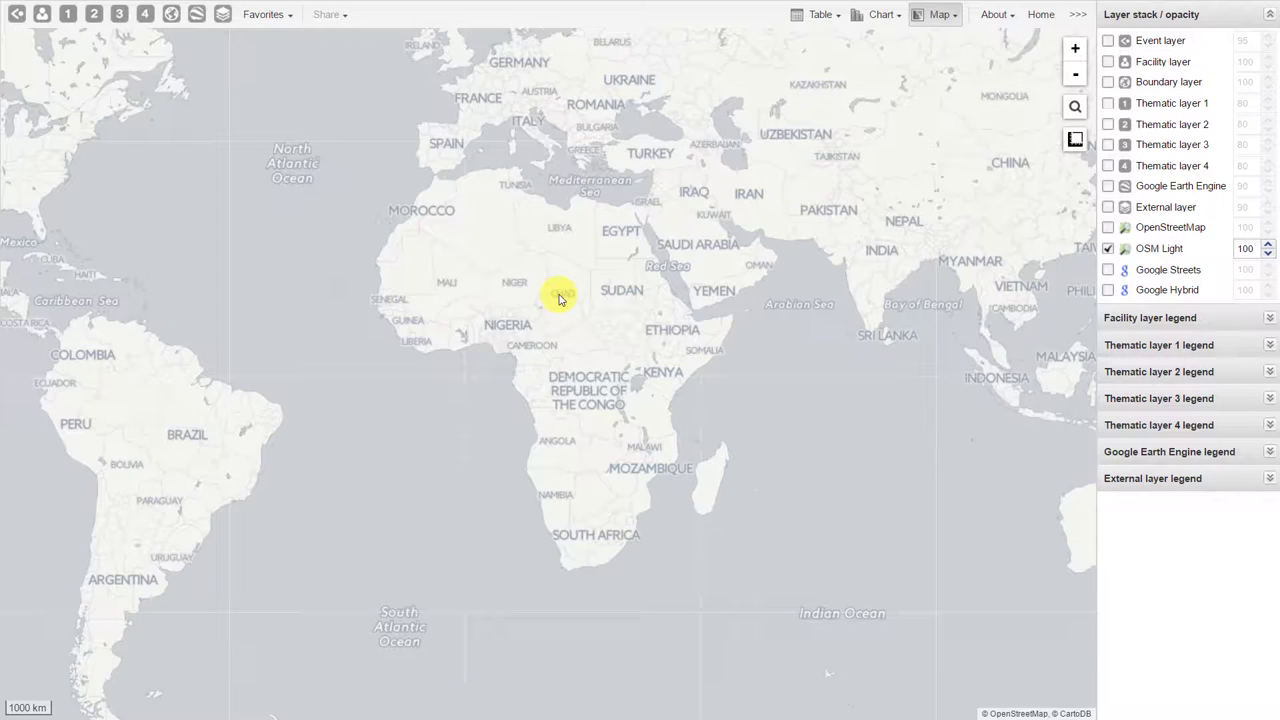
click(282, 24)
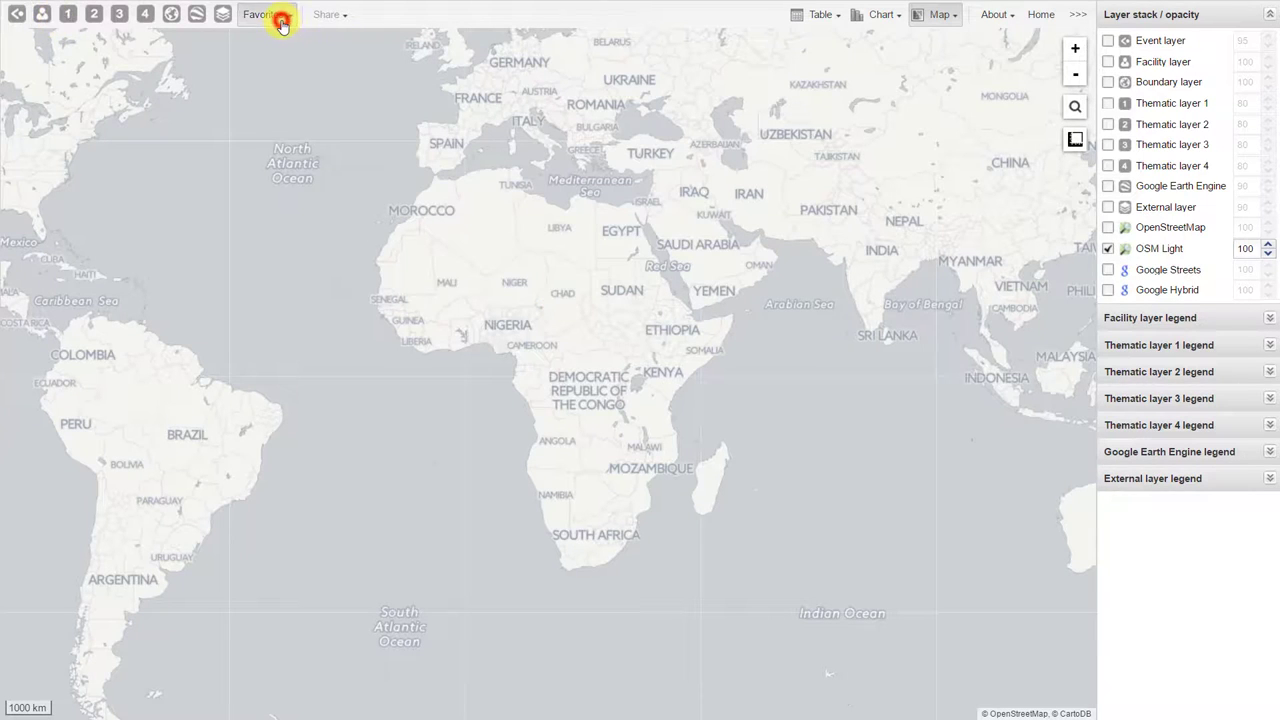
click(285, 95)
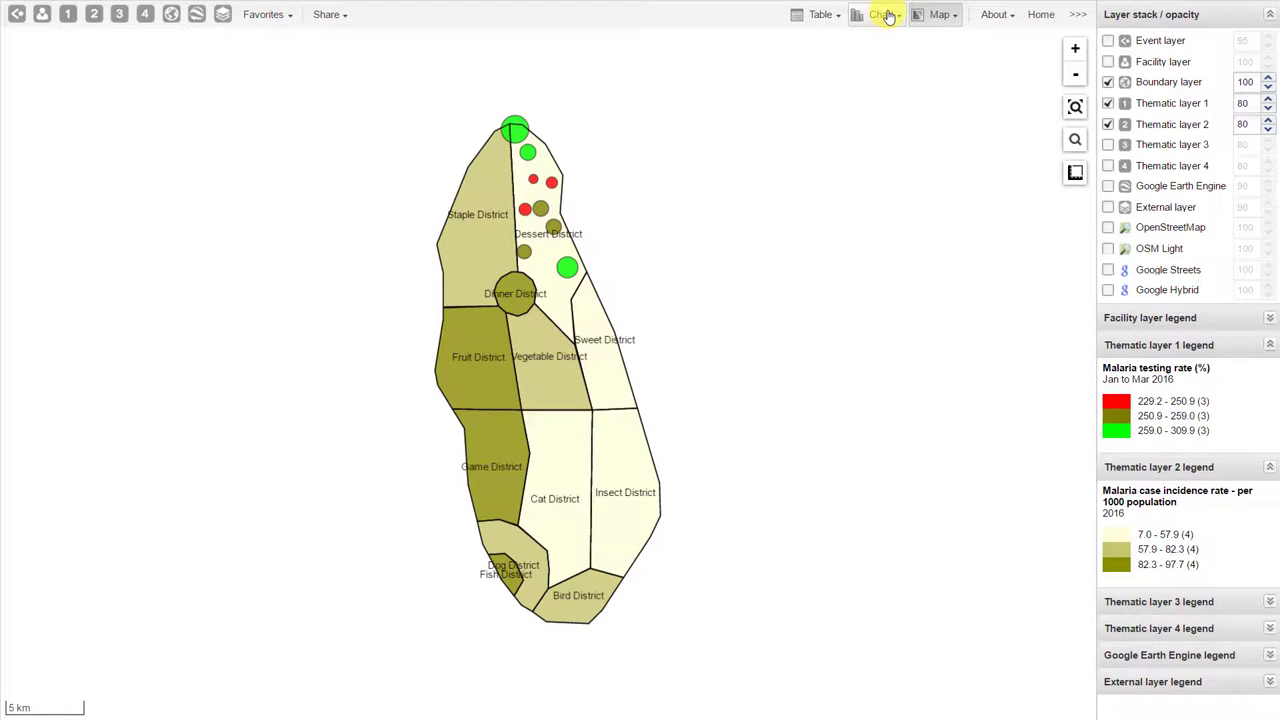
Switch to the Data Visualizer, open the favorite "ANC : 1st visit coverage (%) by District, Last 3 Years" and show its details and interpretations
click(886, 14)
click(888, 46)
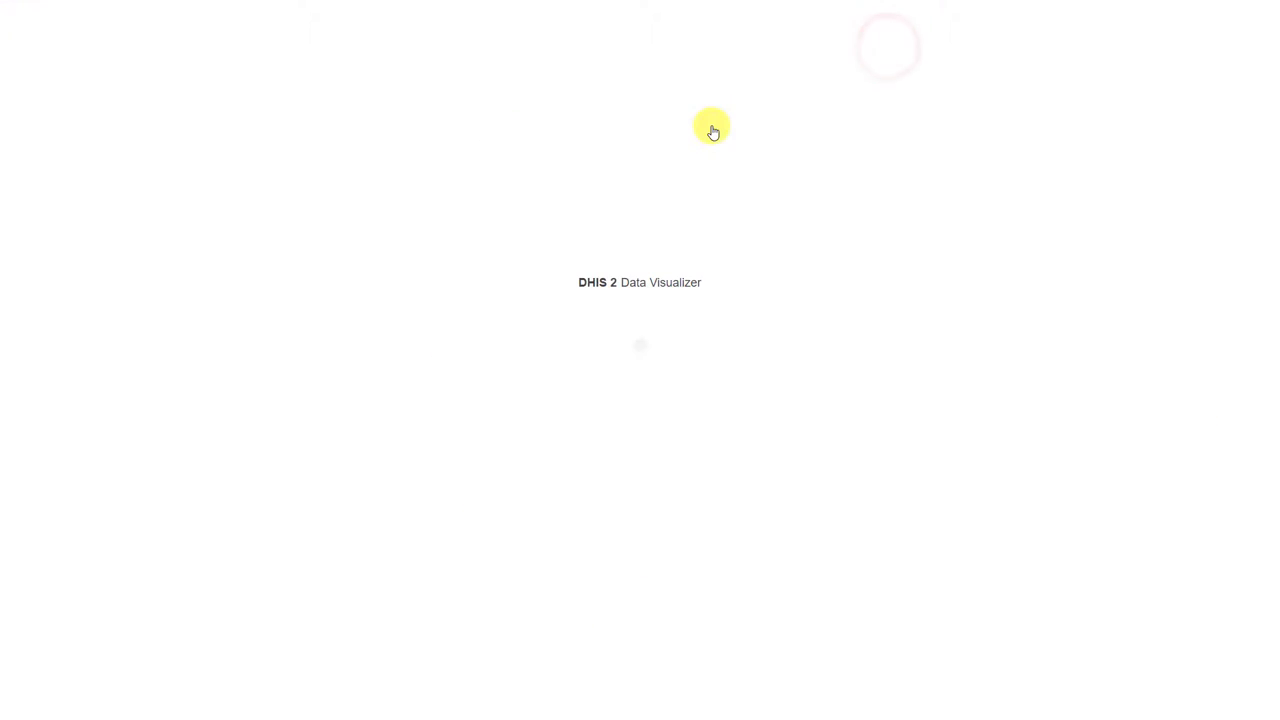
click(533, 48)
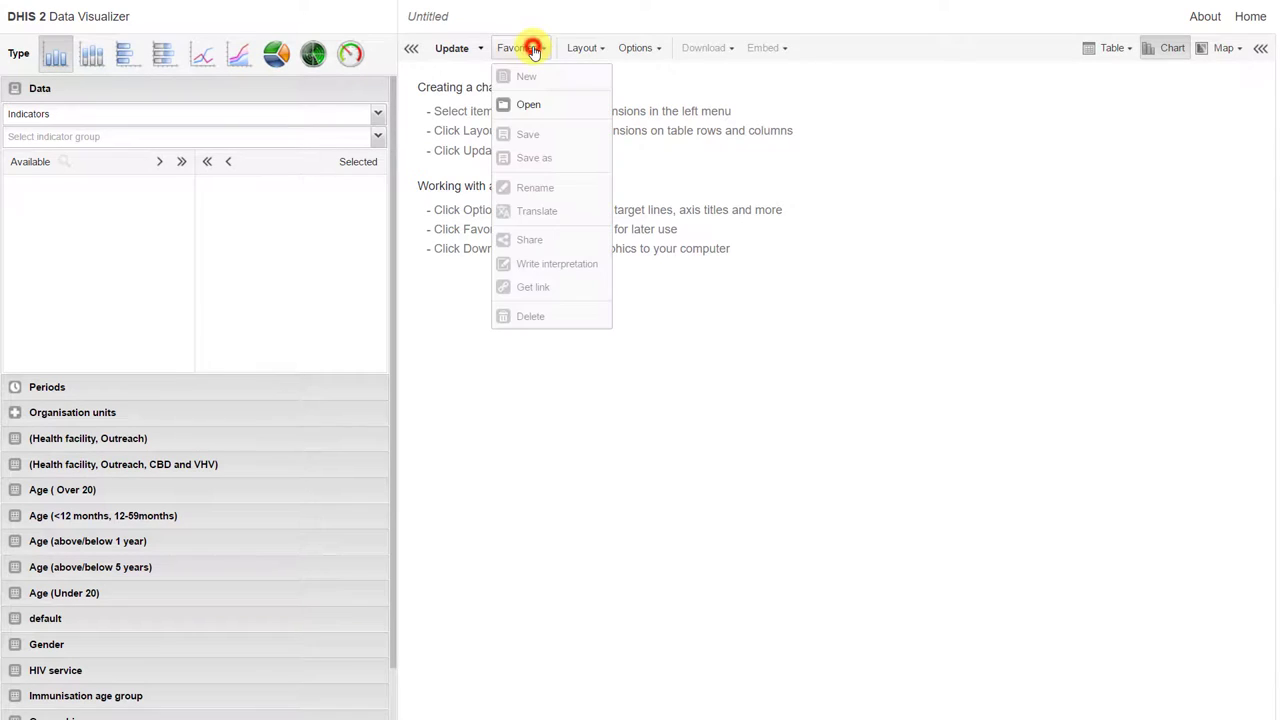
click(530, 104)
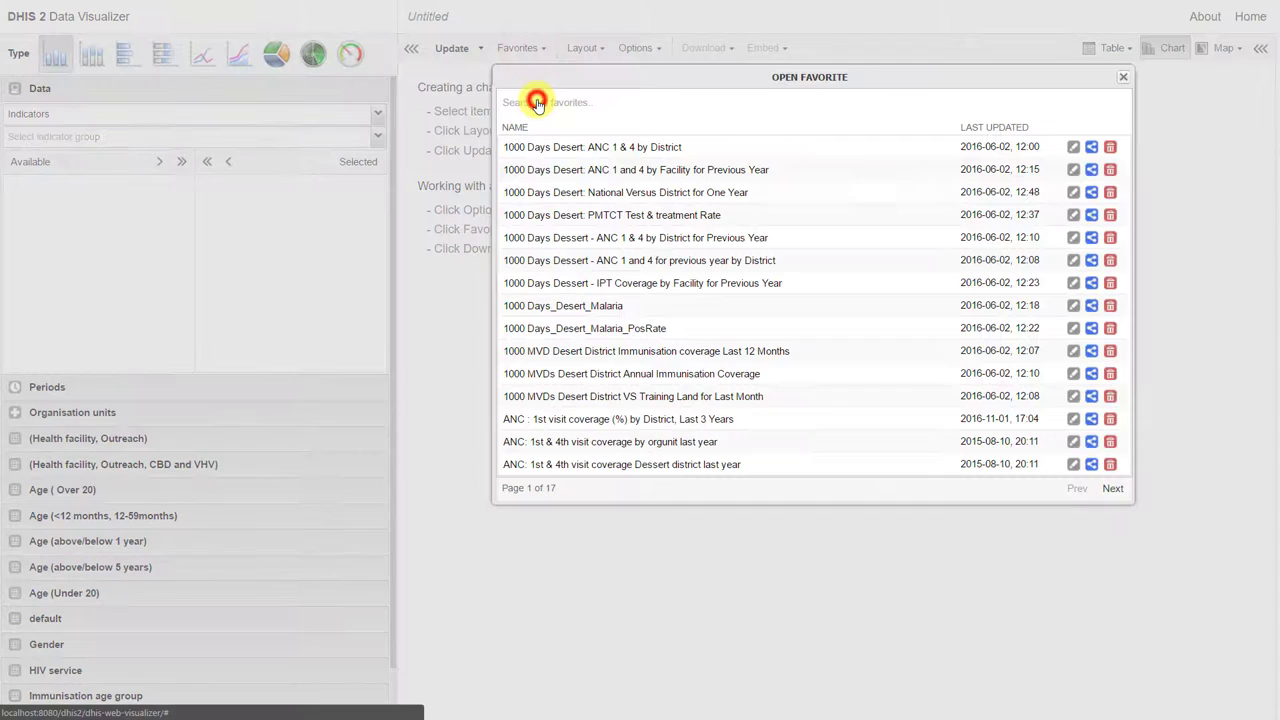
click(588, 420)
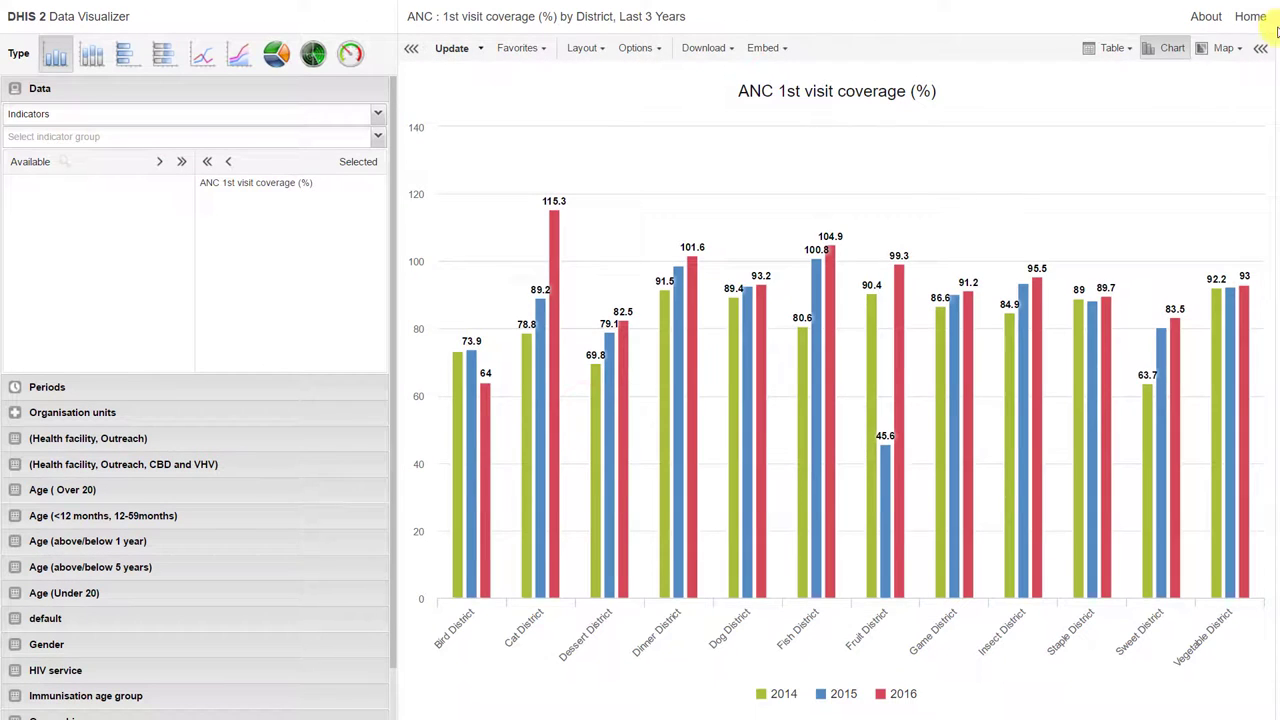
click(1260, 49)
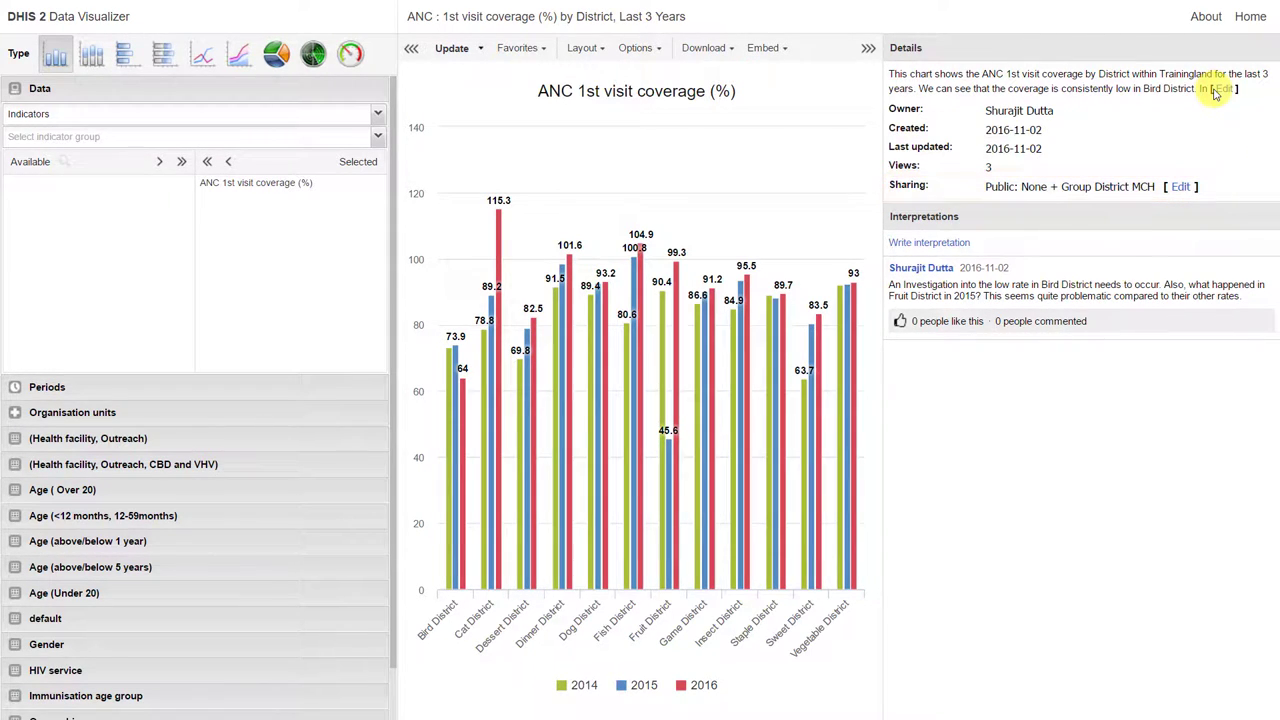
Go to the dashboard messages, view the new message form and discard it, and open the form for writing feedback
click(1250, 16)
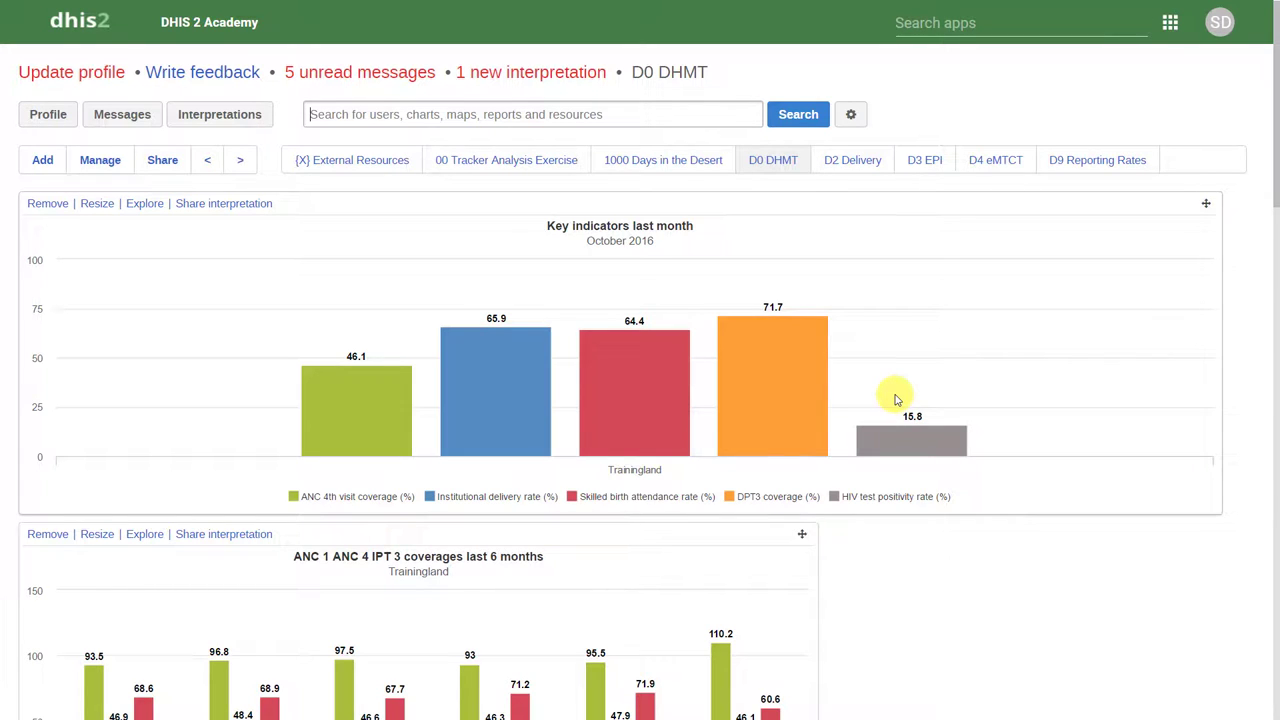
click(129, 118)
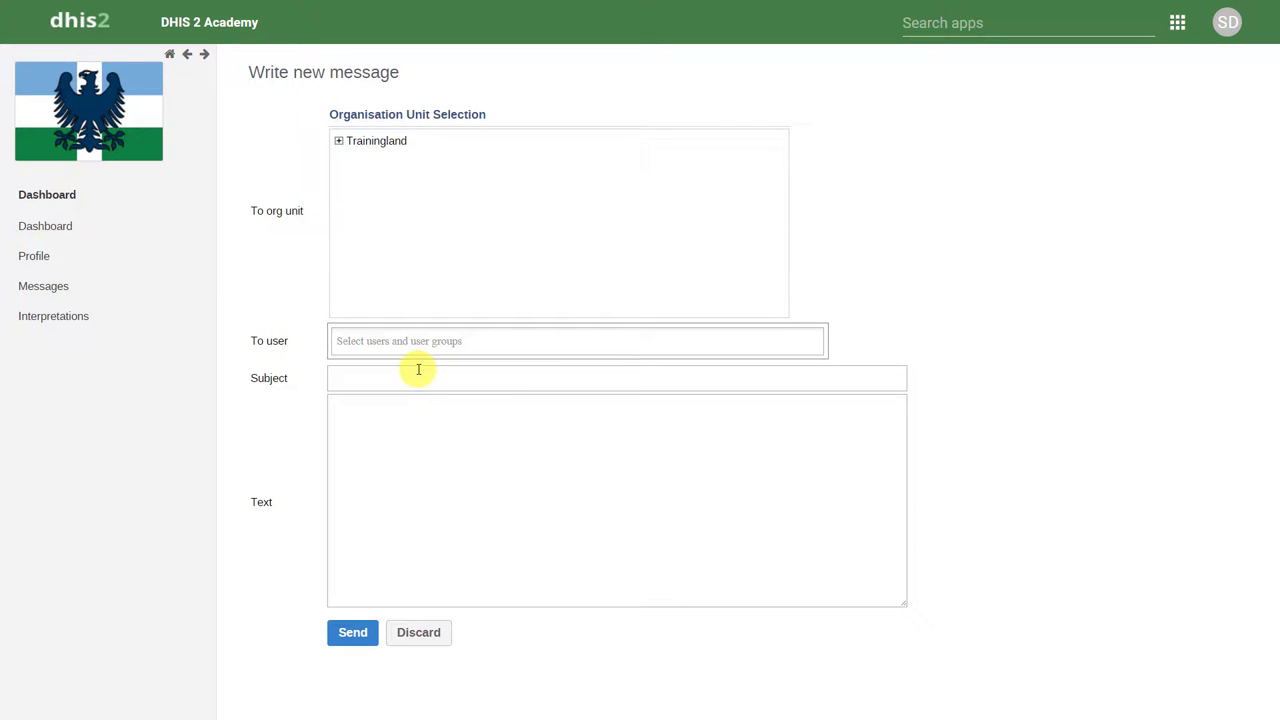
click(416, 632)
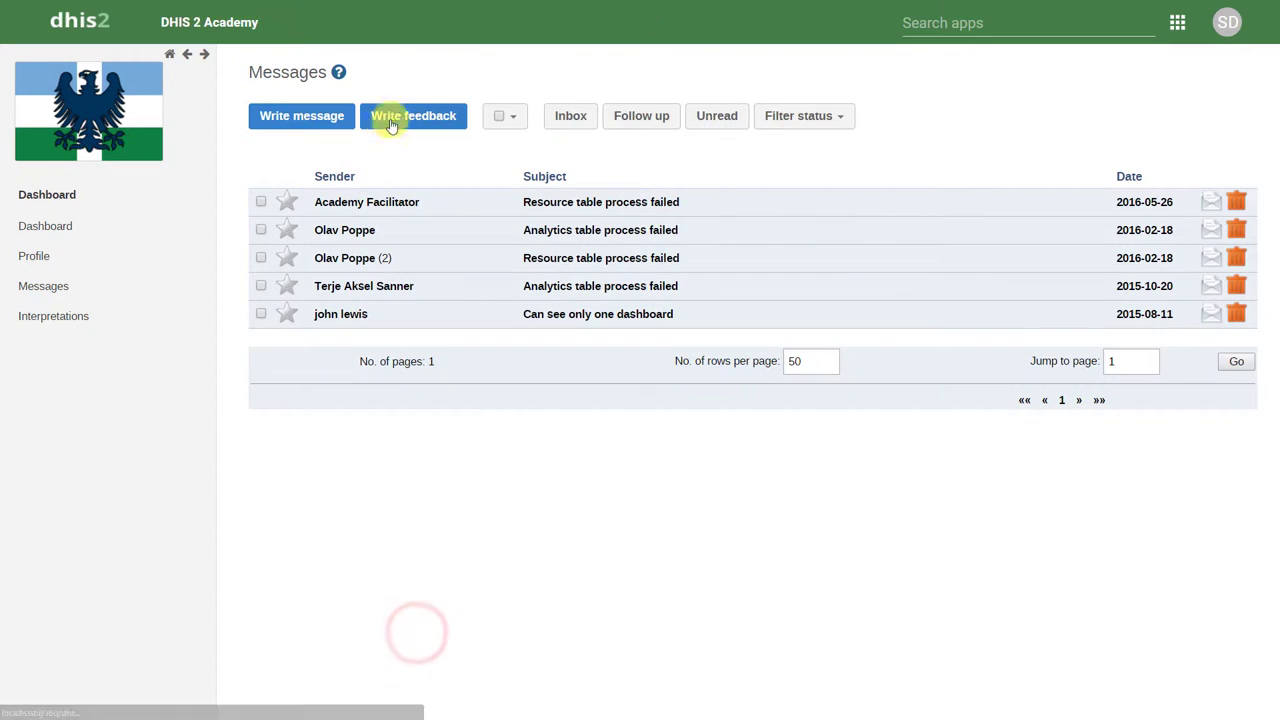
click(392, 118)
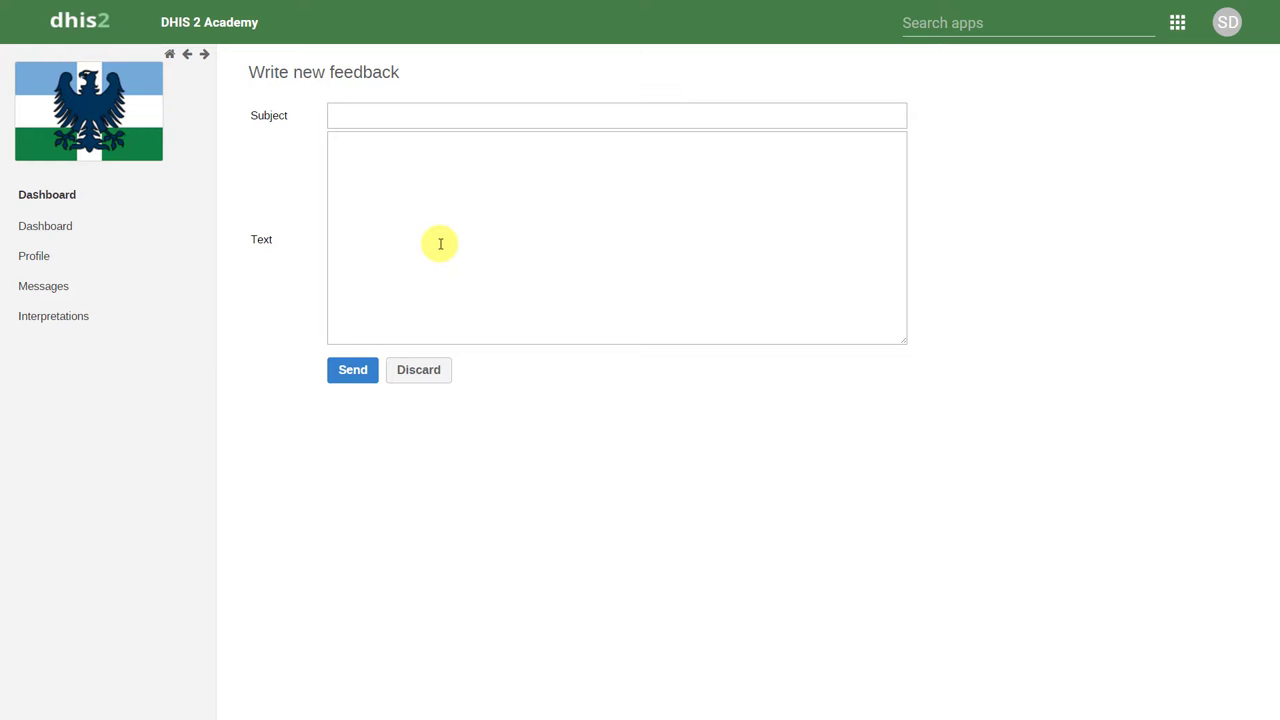
Return to the dashboard and review the sharing settings of the D0 DHMT dashboard, closing them without changes
click(72, 22)
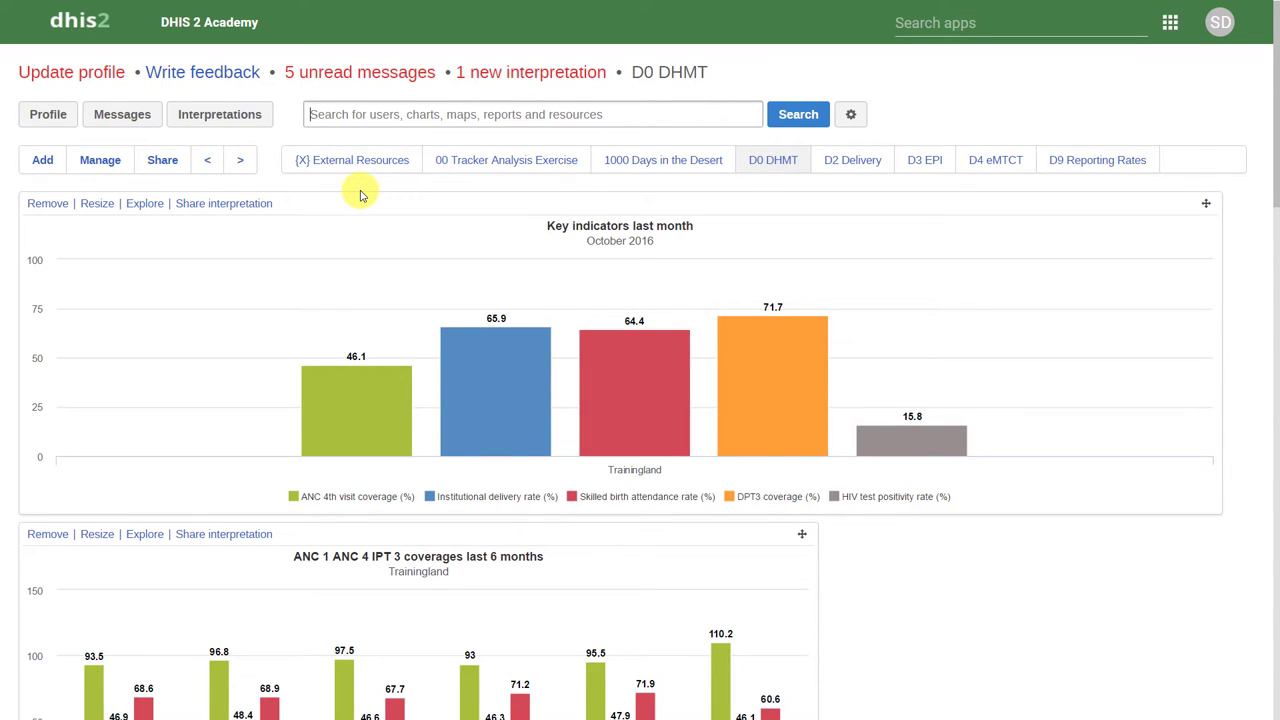
click(164, 164)
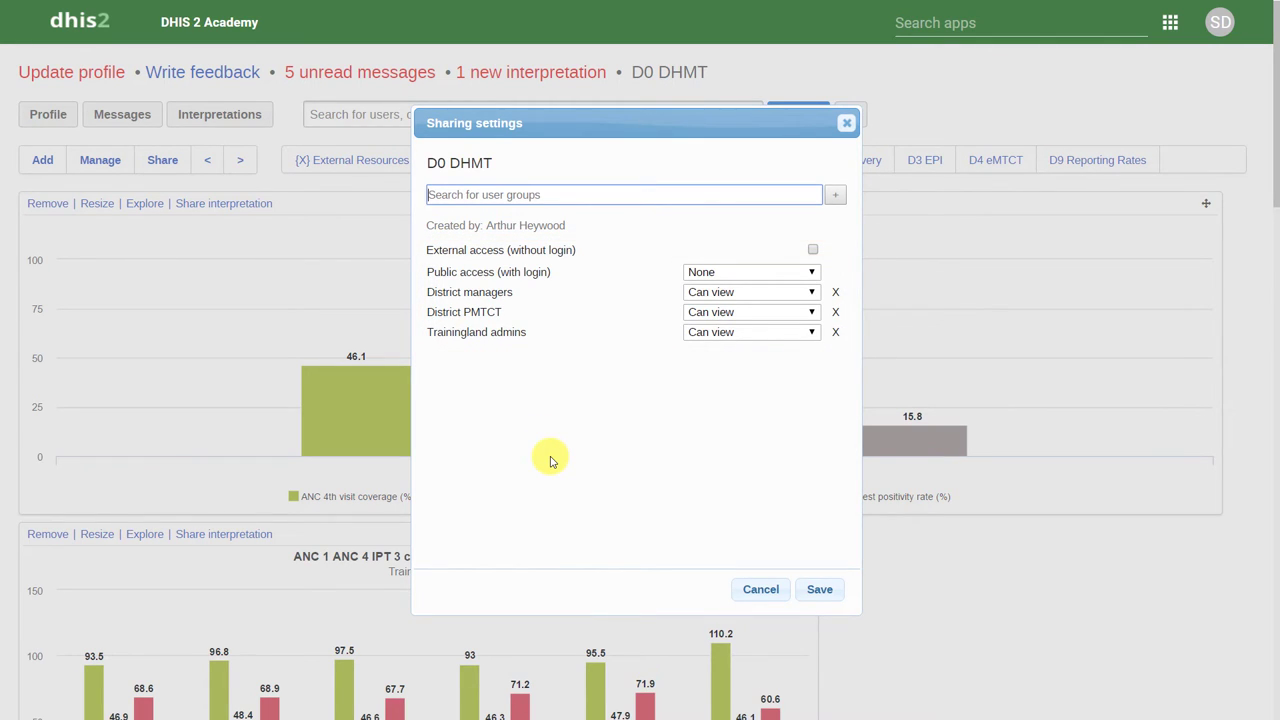
click(846, 123)
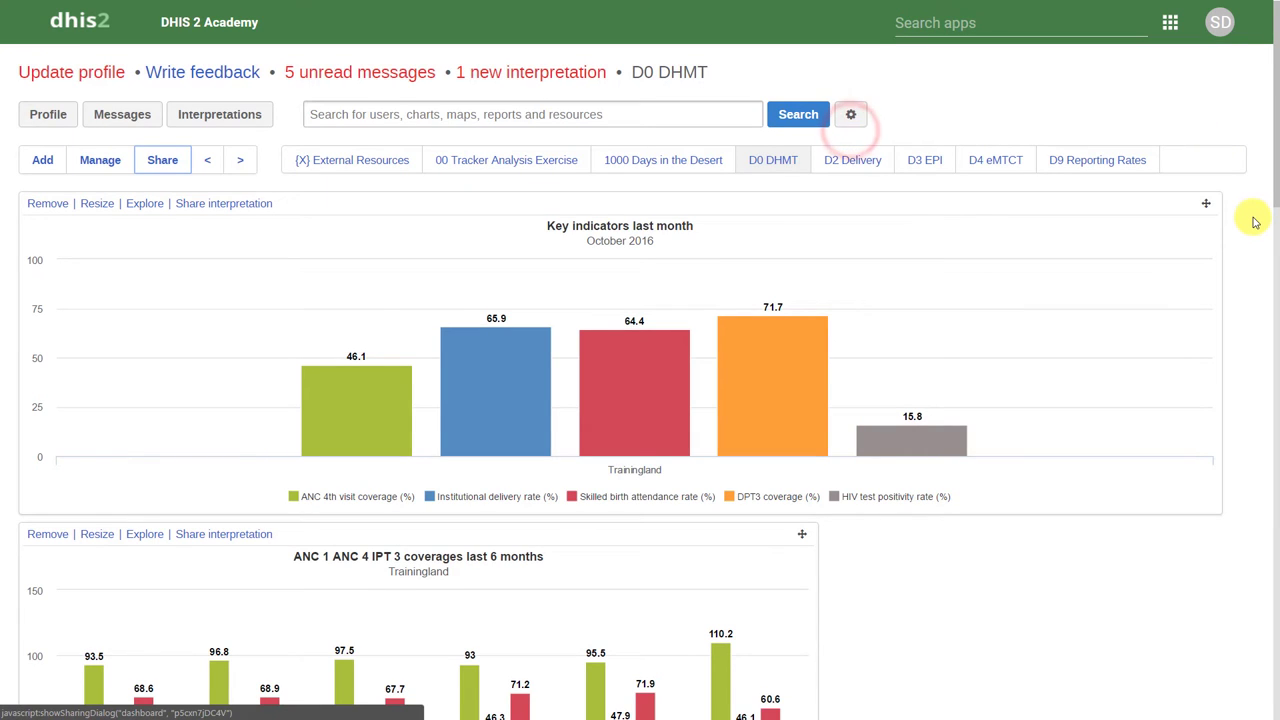